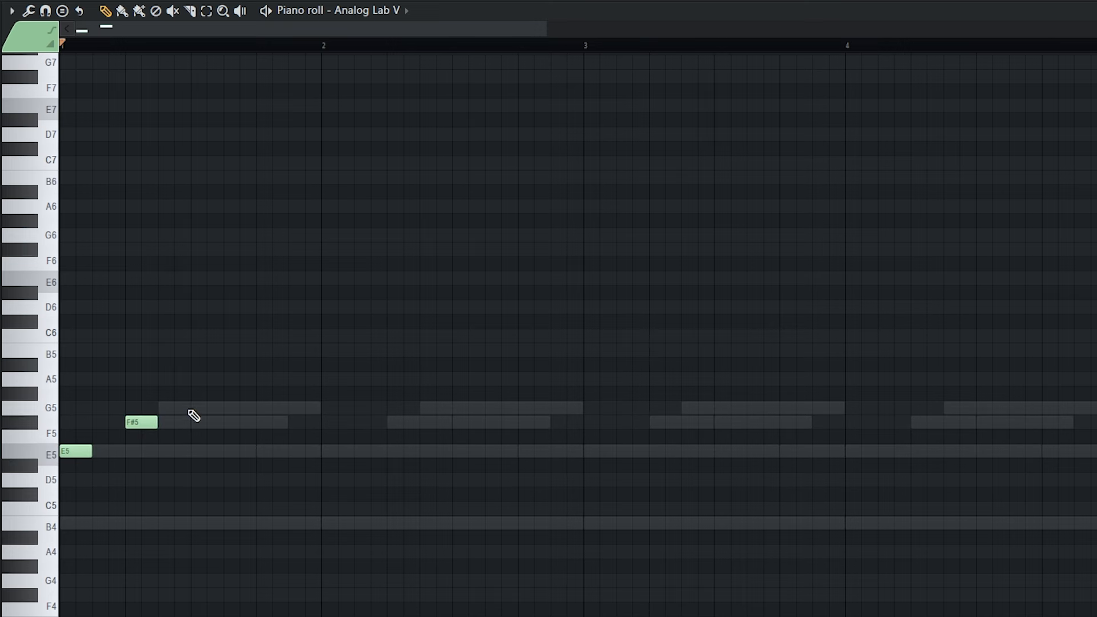
Complete the one-bar Analog Lab V phrase E5, F#5, G5, F#5 and repeat it through bar 4, previewing the melody
scroll(252, 448, down, 3)
drag(257, 511, 3, 342)
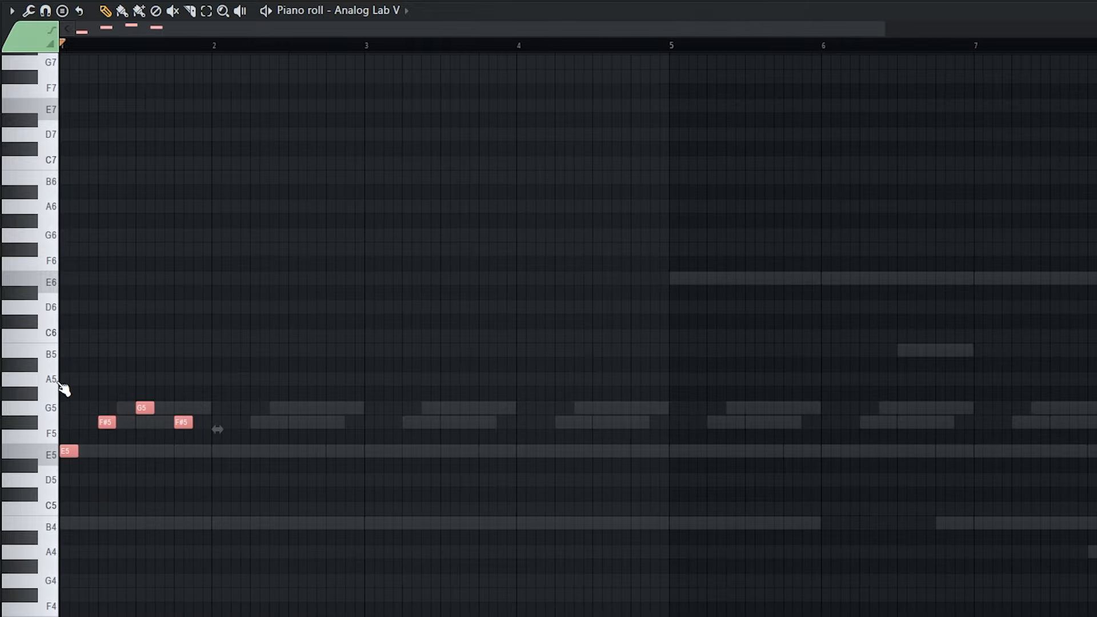
key(space)
key(space)
drag(61, 456, 205, 443)
key(space)
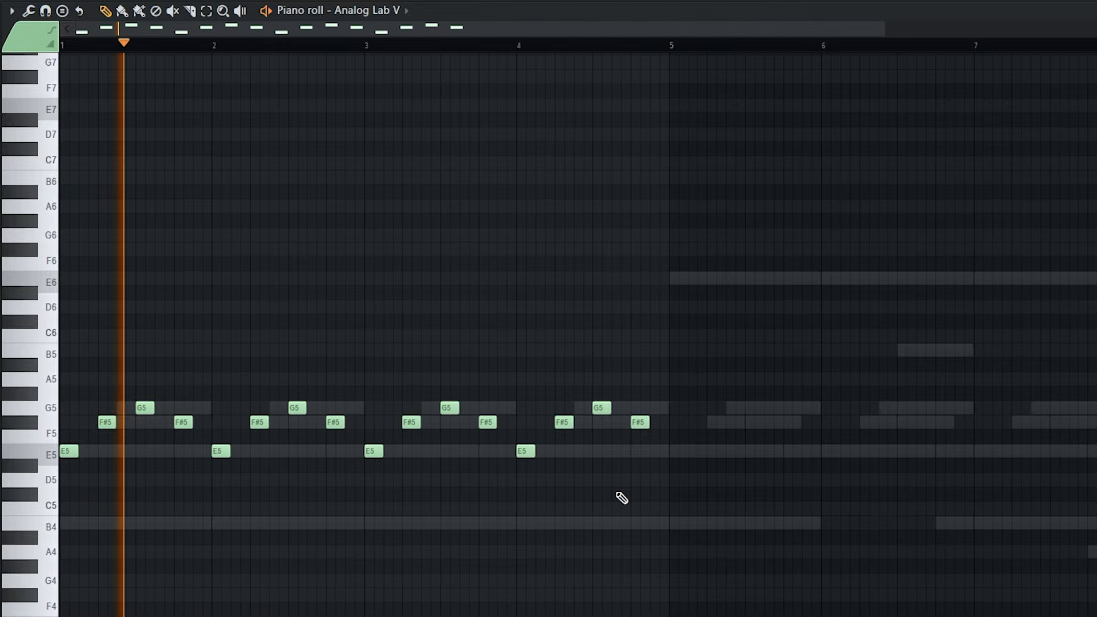
key(space)
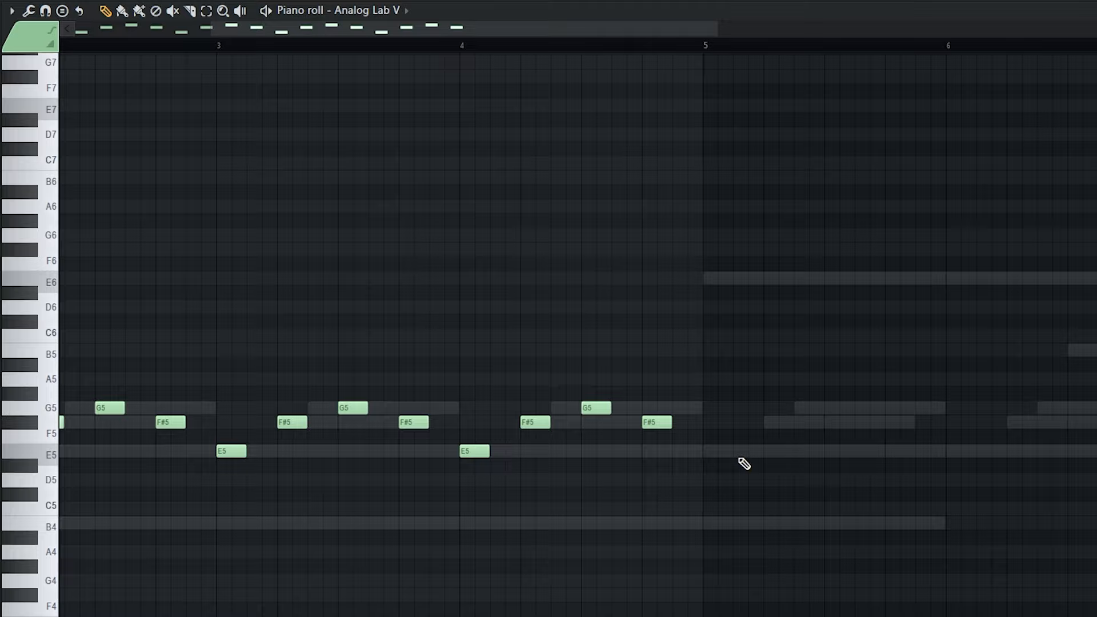
Replace the last three notes of bar 4 with B5, C6 and B5, and play back the melody
mouse_move(692, 471)
mouse_down()
mouse_move(467, 349)
mouse_move(542, 328)
mouse_up()
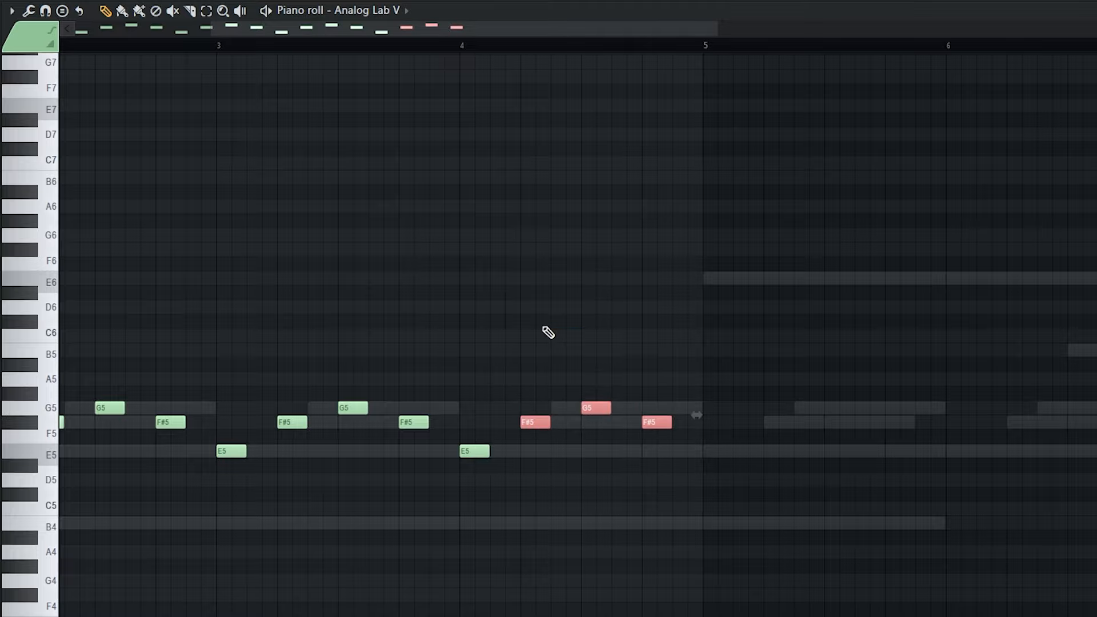
scroll(548, 333, up, 2)
click(518, 350)
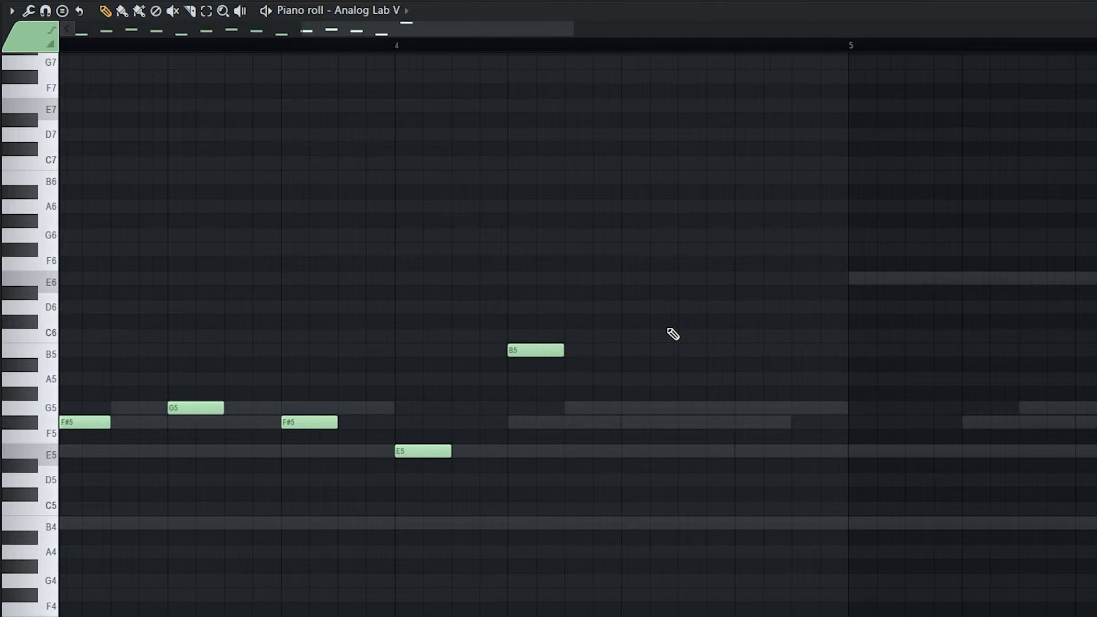
drag(735, 339, 729, 358)
scroll(700, 453, down, 4)
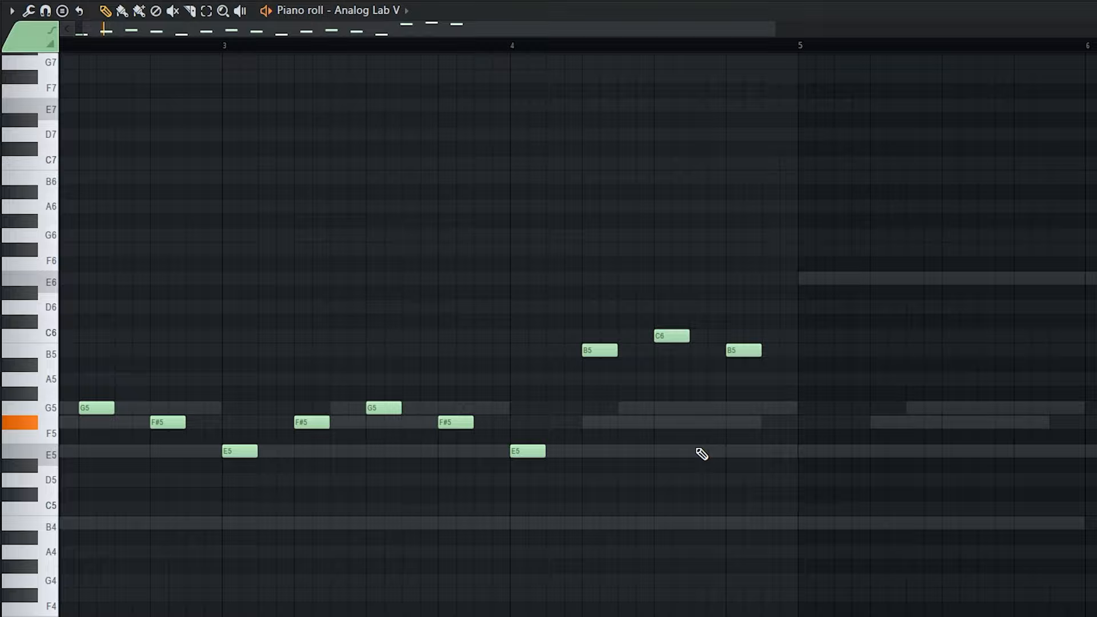
key(space)
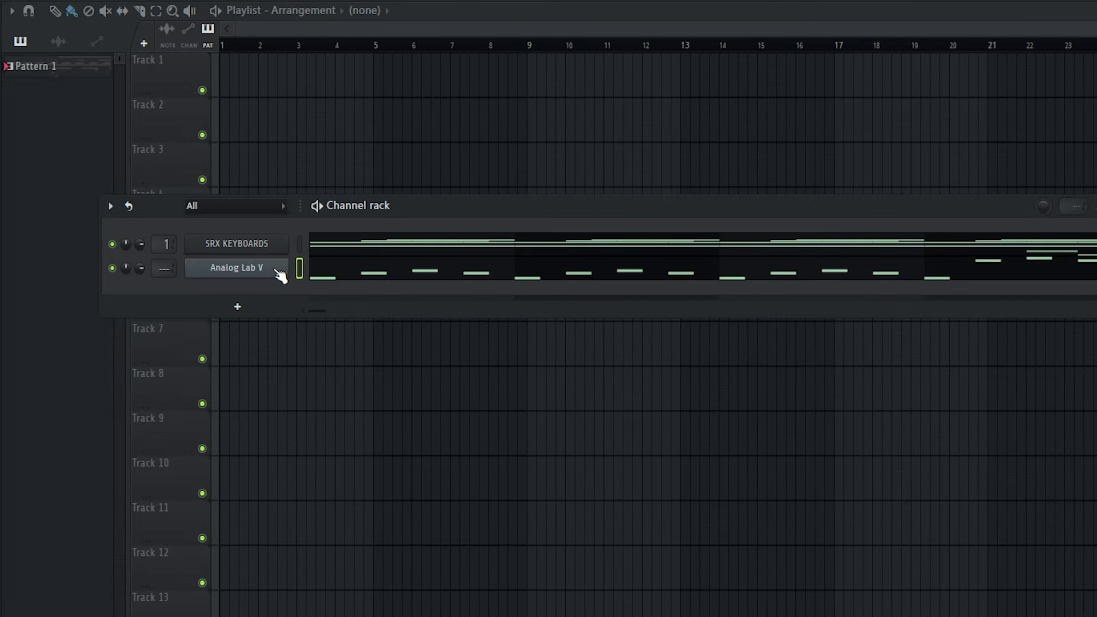
Clone the Analog Lab V channel and load the Facade bells preset in the copy
right_click(280, 274)
click(332, 416)
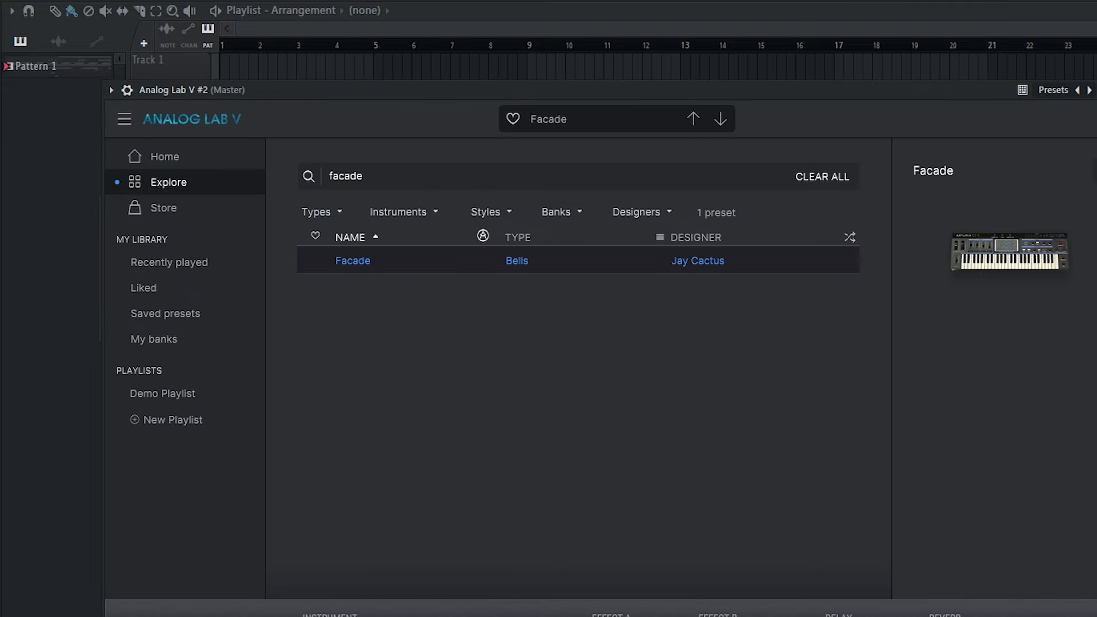
key(Escape)
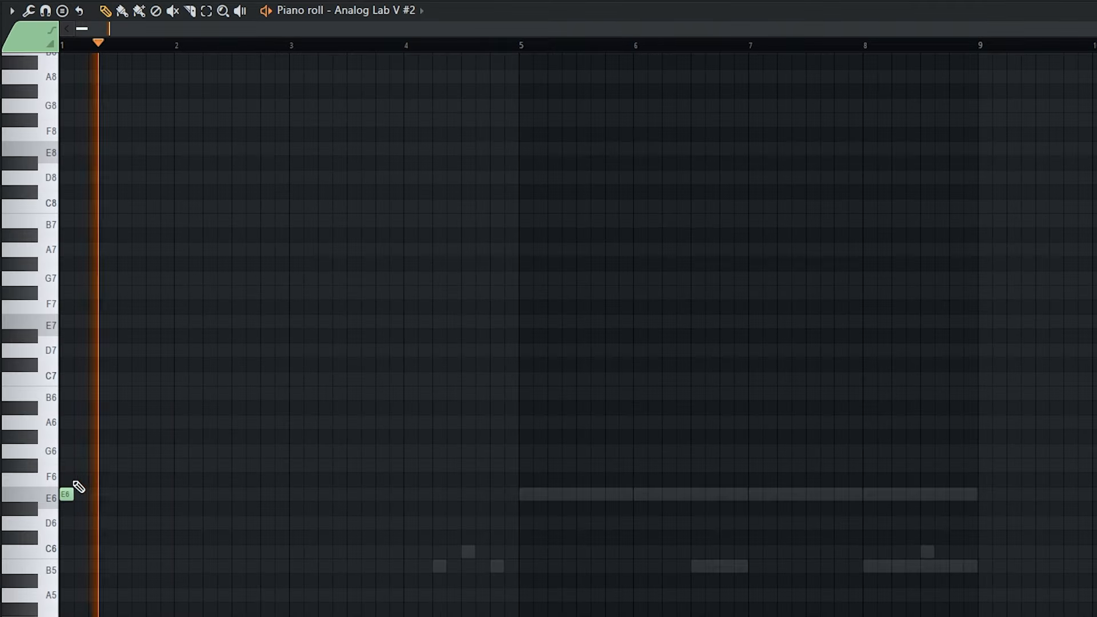
Place E6 at the start of bar 1, A6 just before bar 2 and B6 at the start of bar 2 for the bells
scroll(75, 483, up, 1)
key(space)
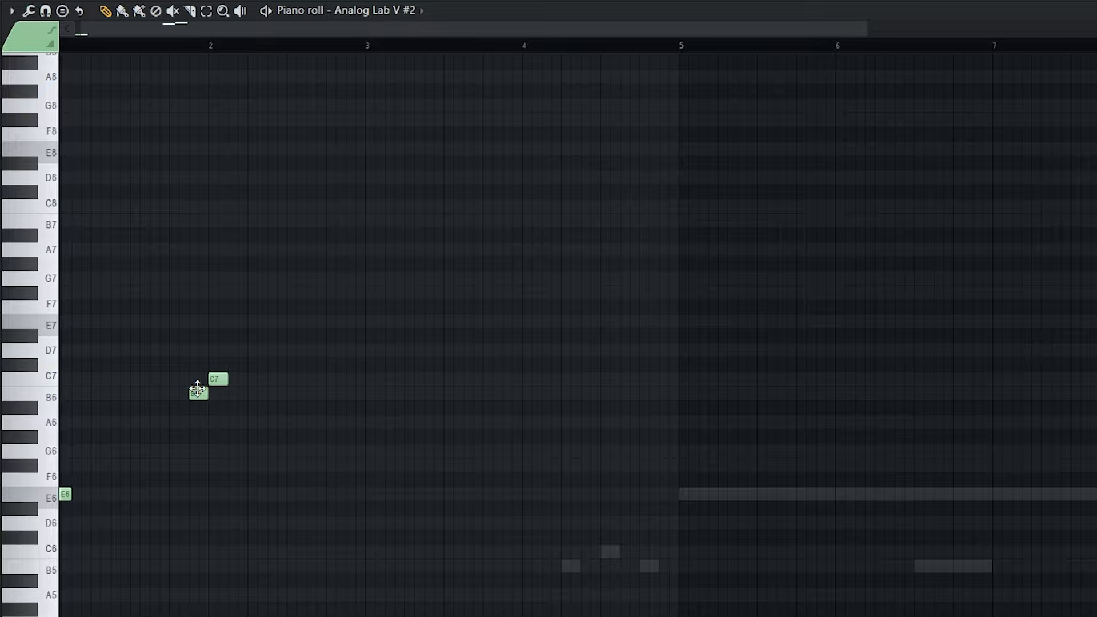
drag(197, 390, 197, 422)
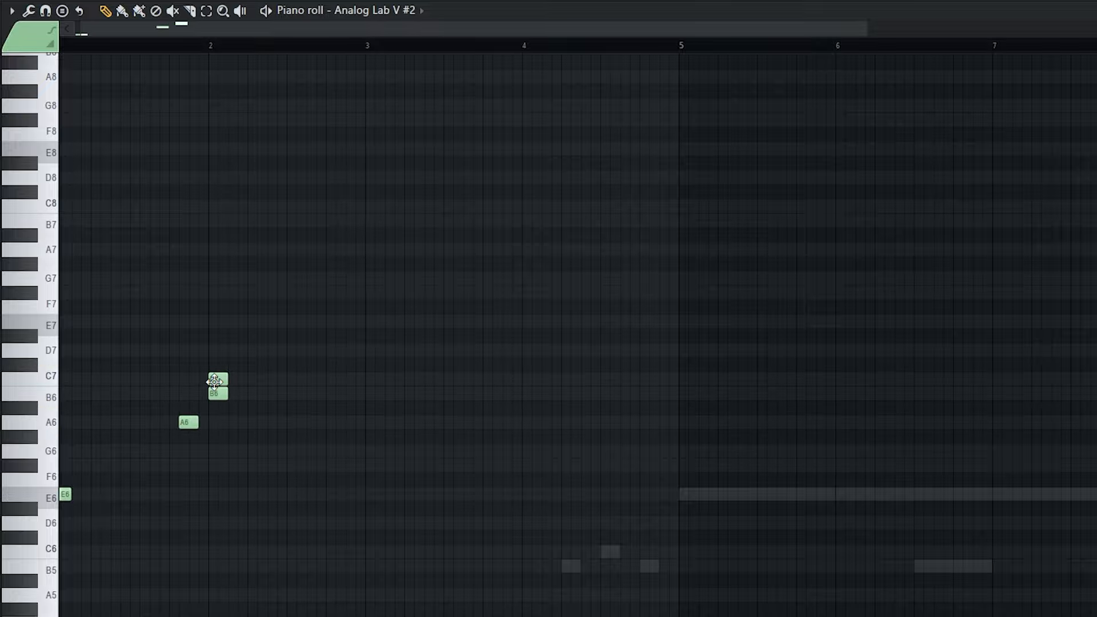
key(space)
scroll(198, 445, down, 1)
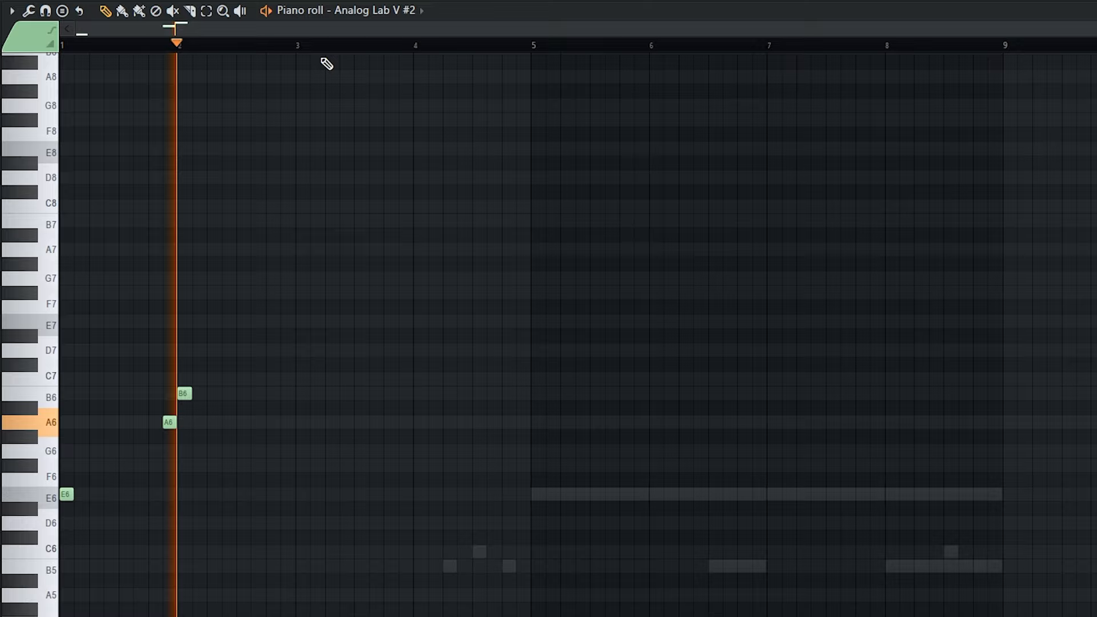
Select the two-bar bell phrase and duplicate it three times to fill eight bars
drag(287, 47, 63, 48)
key(ctrl+b)
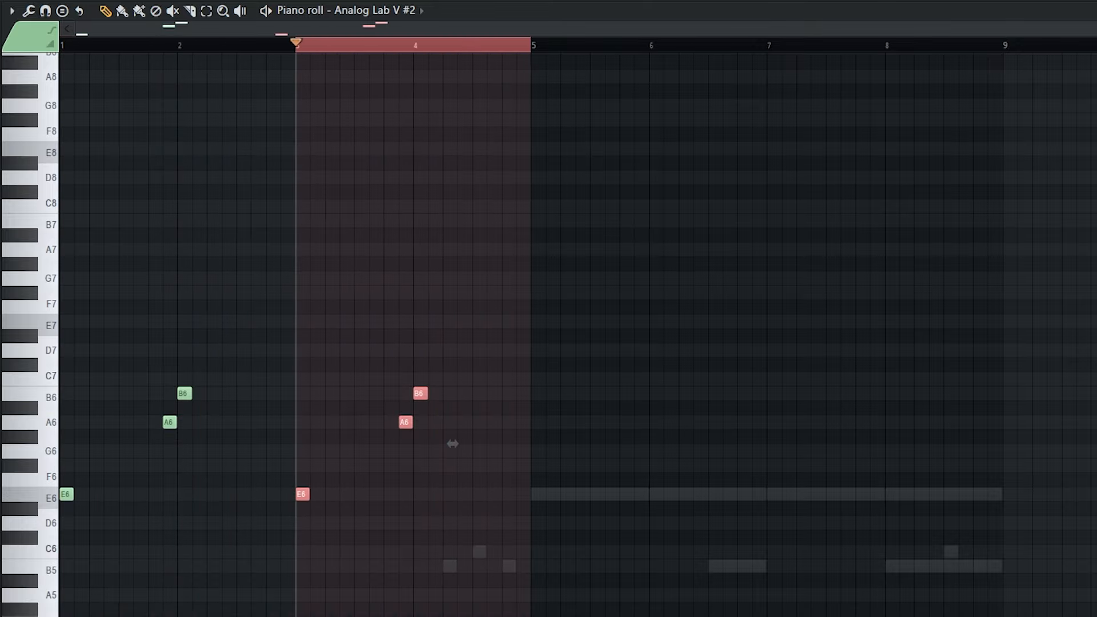
key(ctrl+b)
key(ctrl+b)
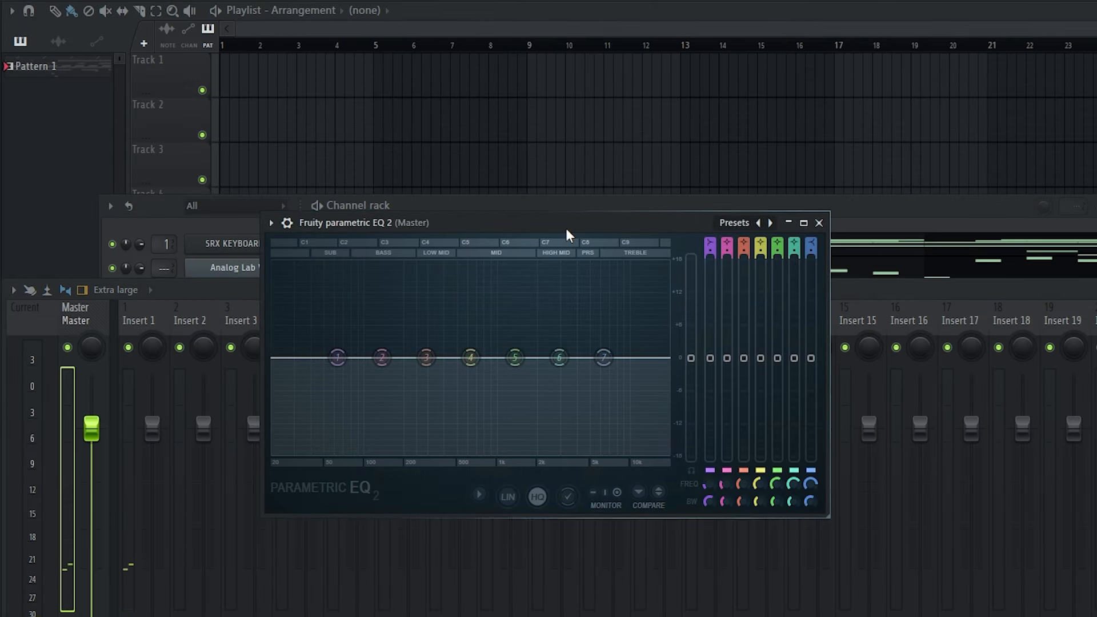
Play the pattern and examine the master's frequency spectrum in Fruity parametric EQ 2
drag(566, 228, 606, 224)
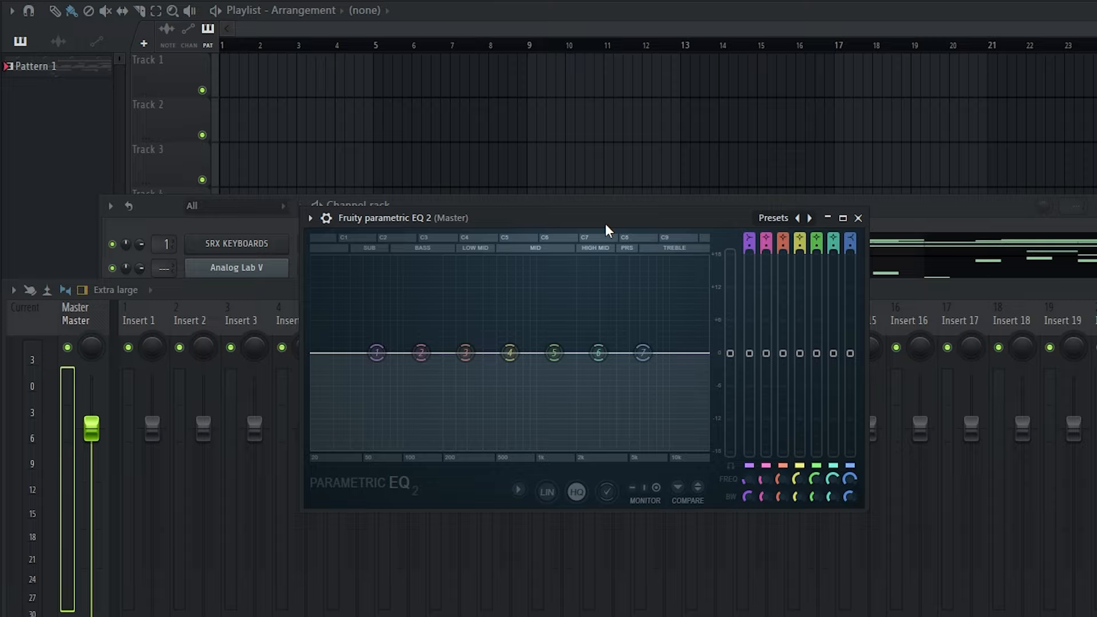
key(space)
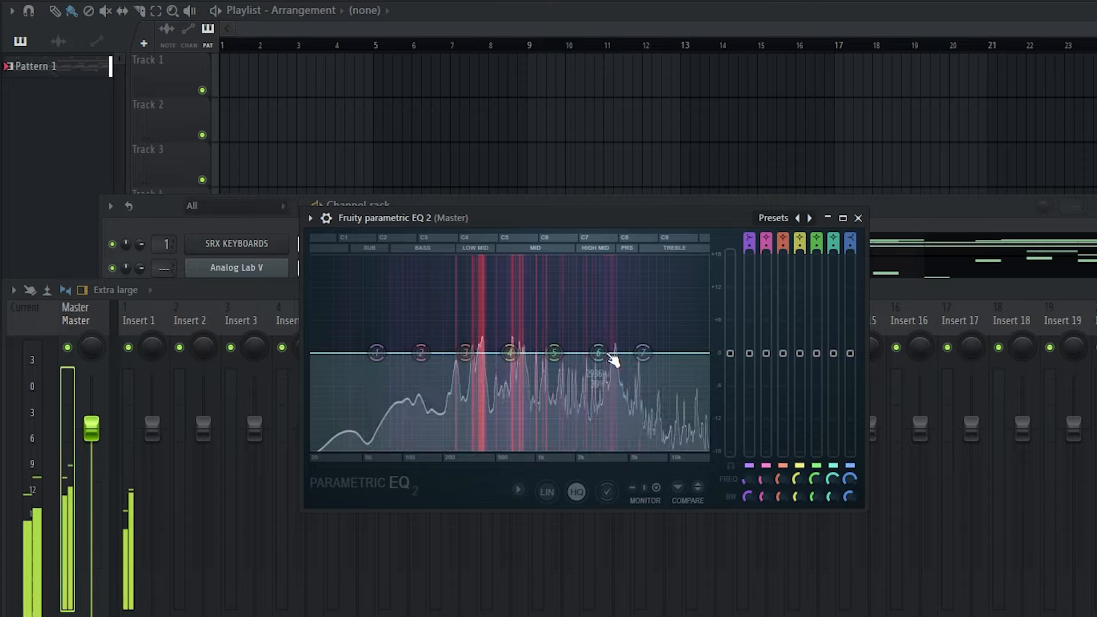
key(space)
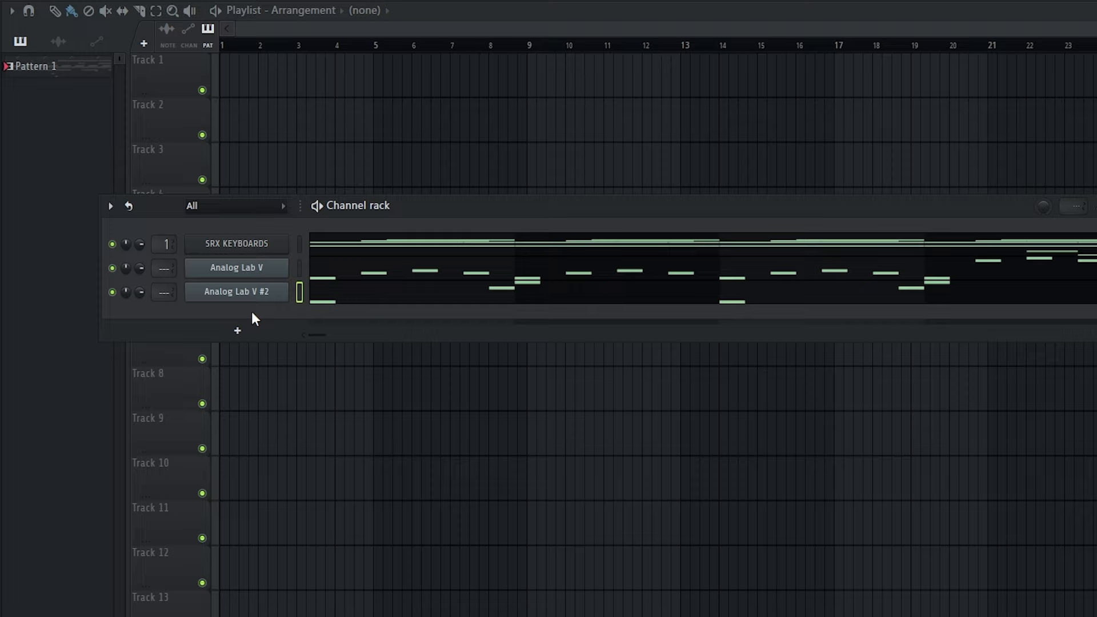
Add an Addictive Keys channel and place three spaced E2 notes in bar 1
click(237, 330)
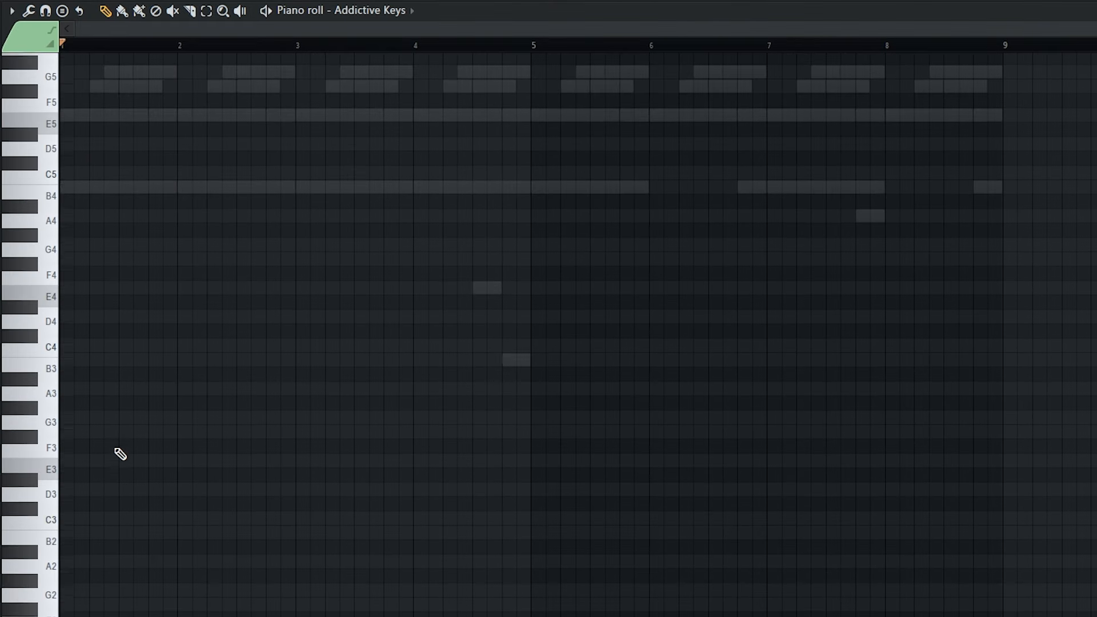
scroll(117, 473, down, 3)
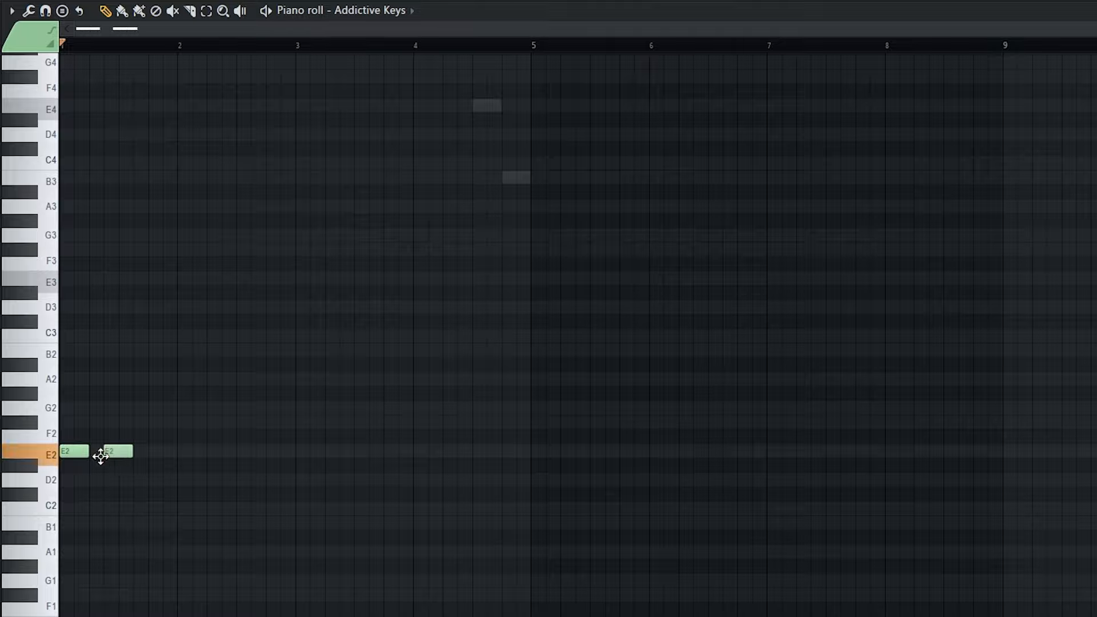
key(space)
click(144, 455)
key(space)
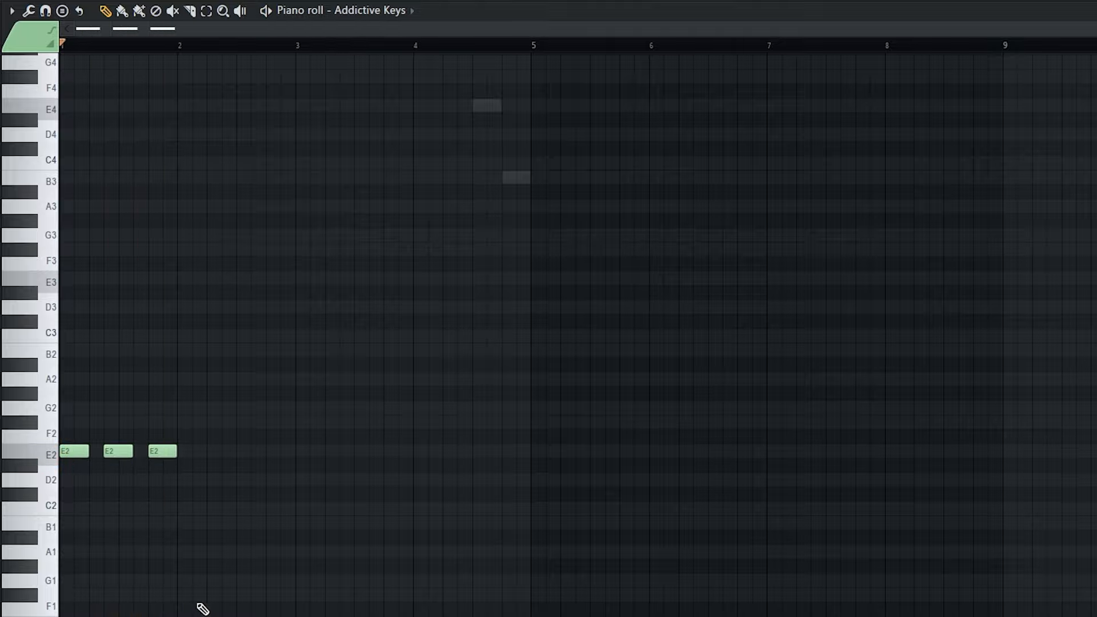
Continue the Addictive Keys bass line with four E2 notes from late bar 2 through bar 3
key(space)
click(252, 451)
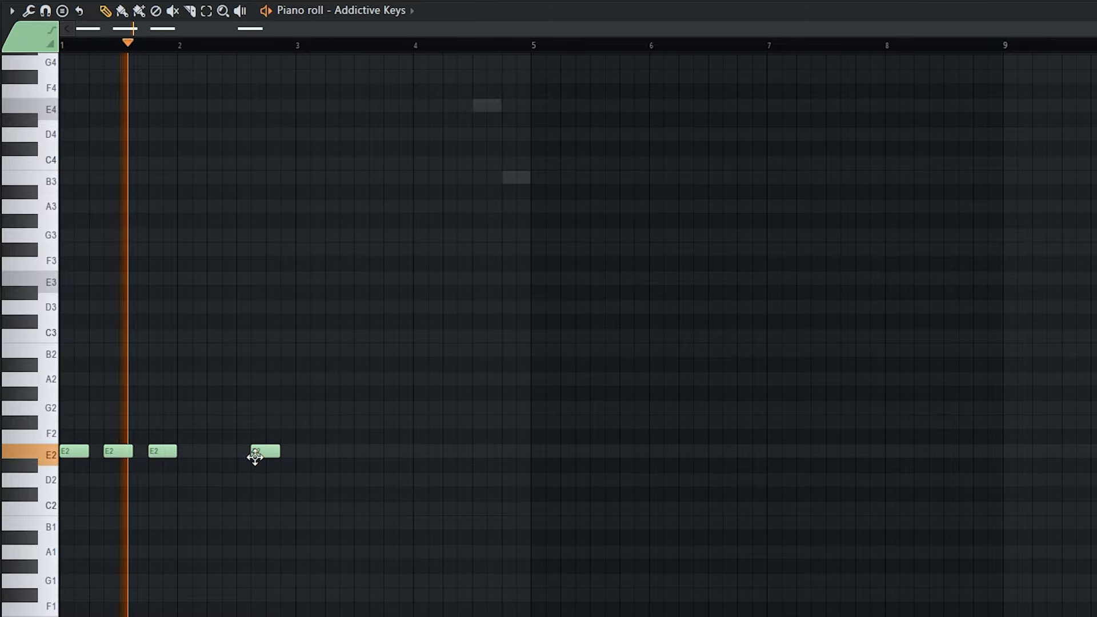
scroll(258, 449, down, 2)
key(space)
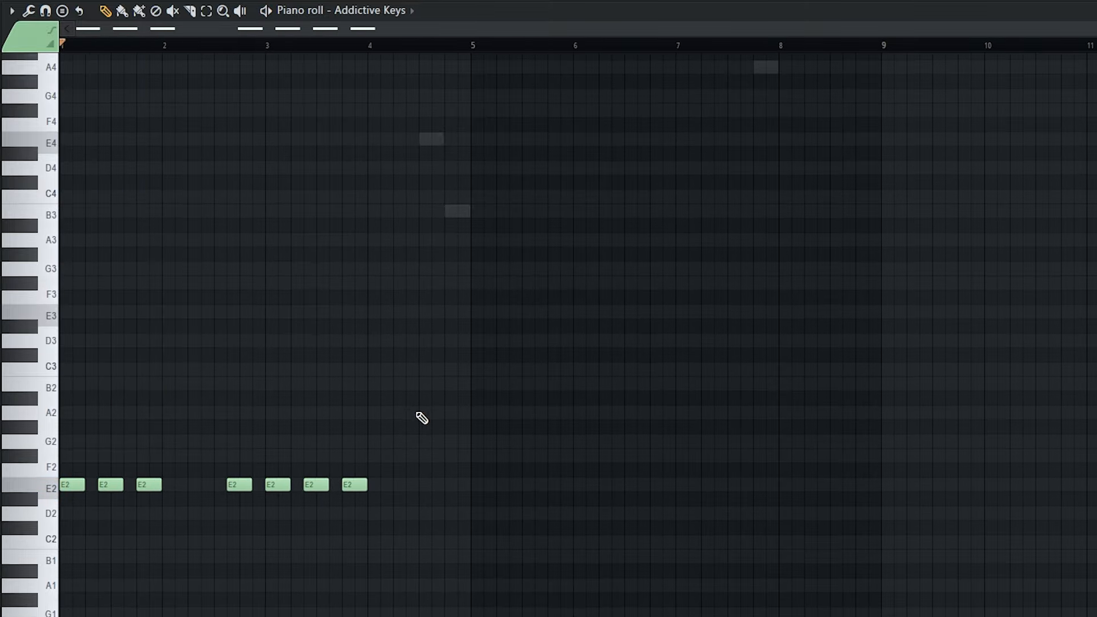
Add B2 and C3 notes in bar 4 and duplicate the whole four-bar bass line into bars 5 to 8
scroll(426, 412, up, 1)
click(415, 396)
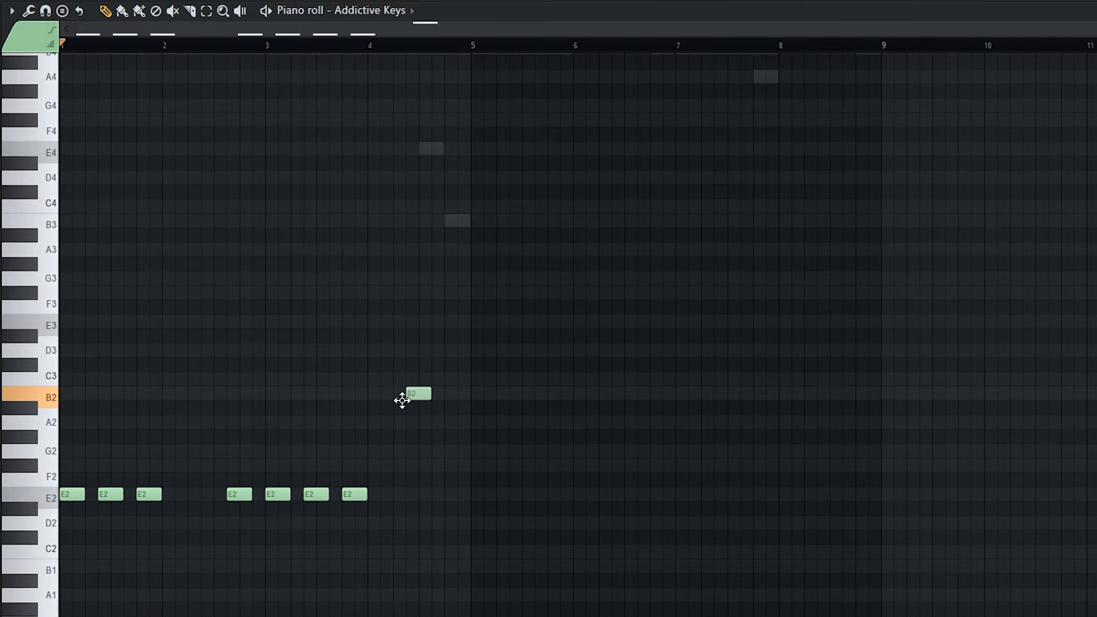
key(space)
drag(441, 383, 404, 396)
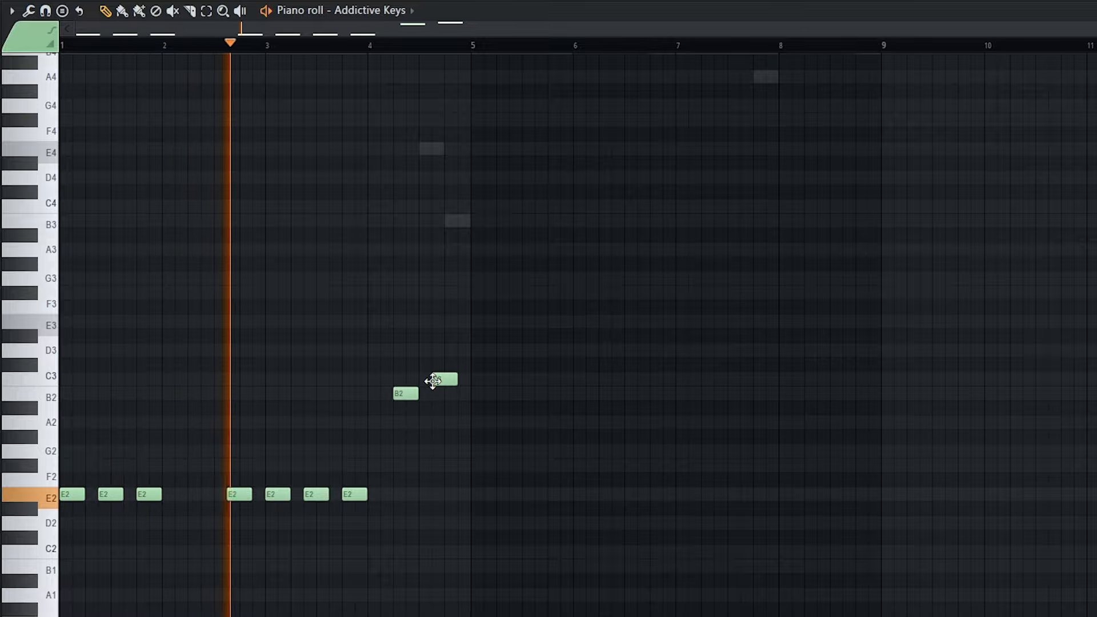
key(ctrl+a)
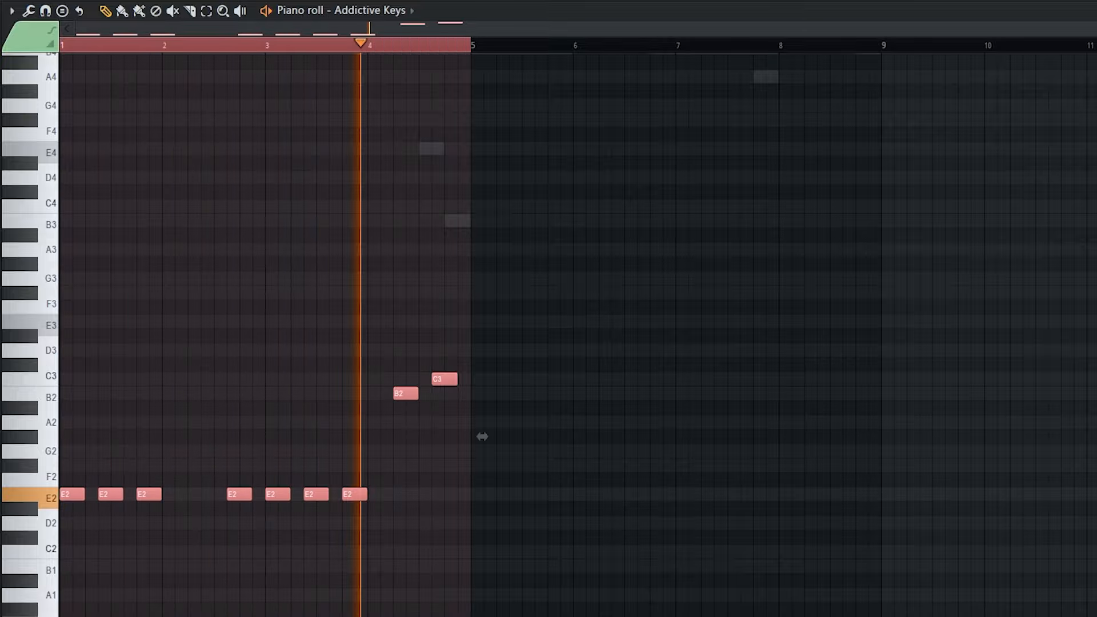
key(ctrl+b)
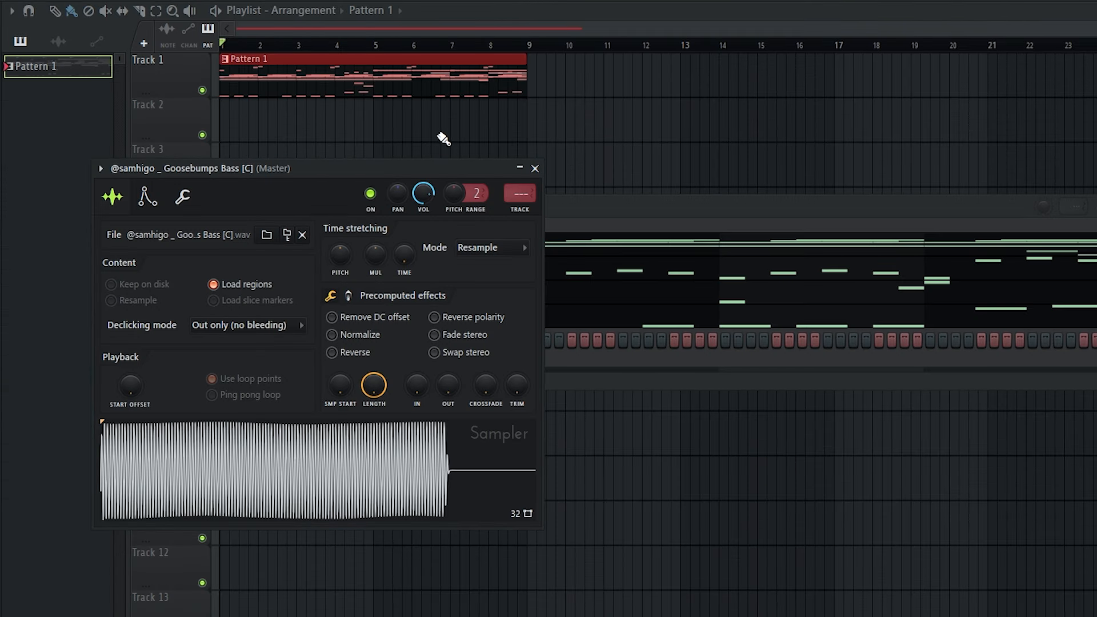
Enable the Goosebumps Bass sampler's volume envelope with attack at minimum and hold at maximum
click(147, 197)
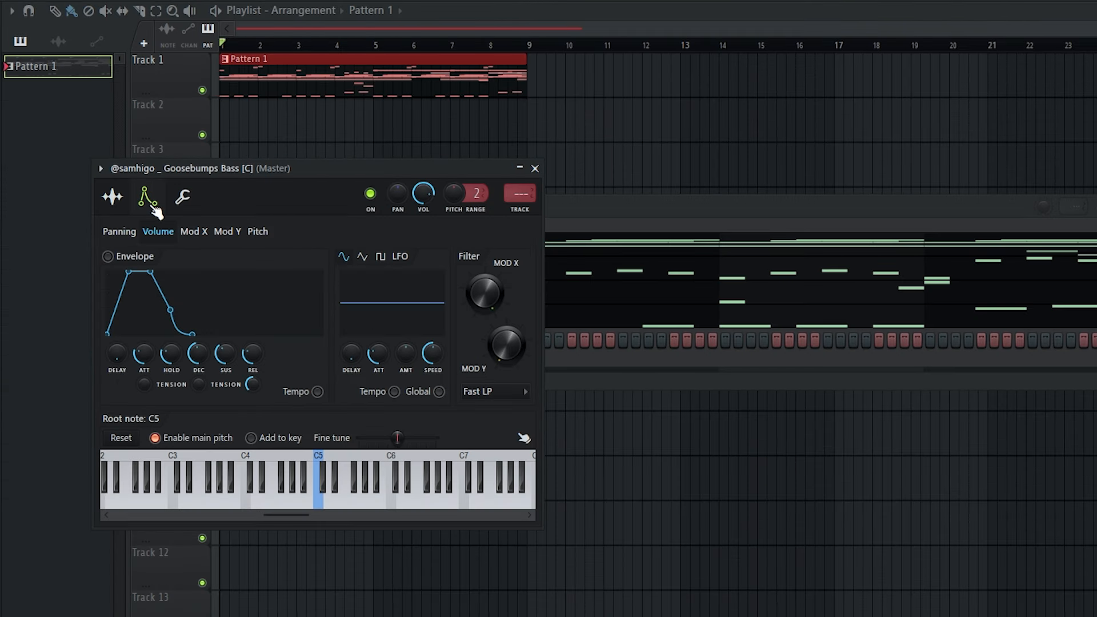
drag(132, 338, 137, 360)
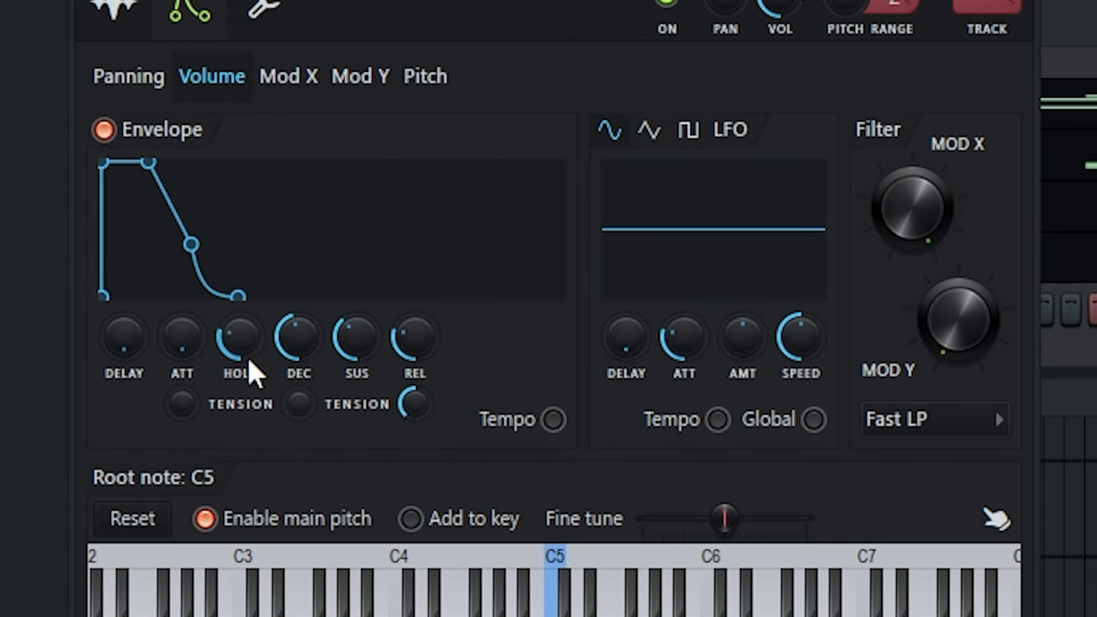
drag(250, 364, 155, 41)
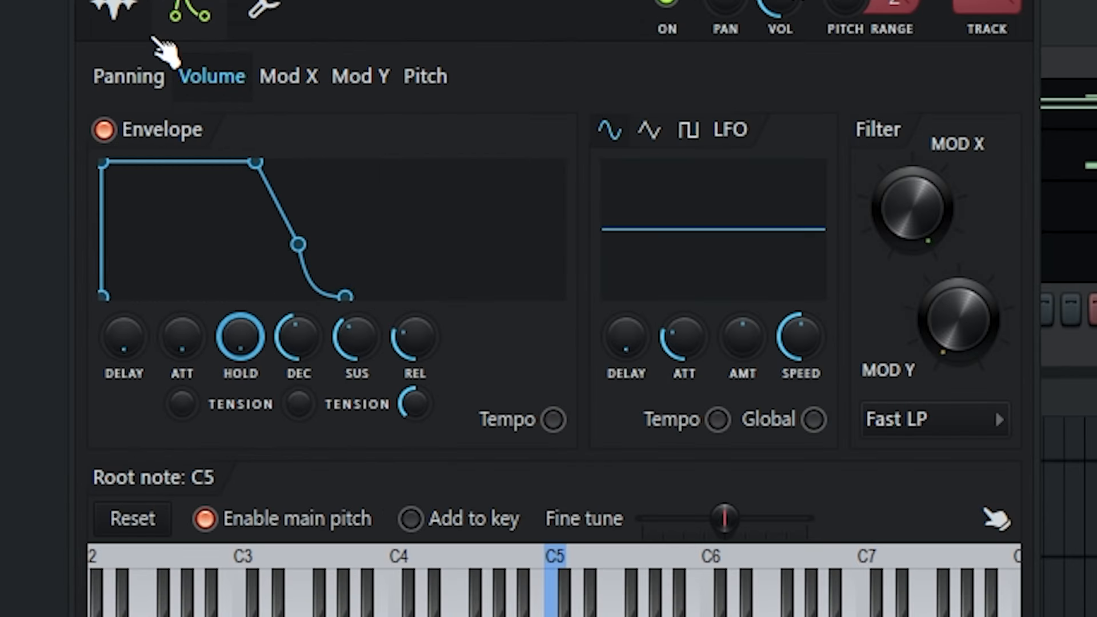
drag(297, 244, 255, 273)
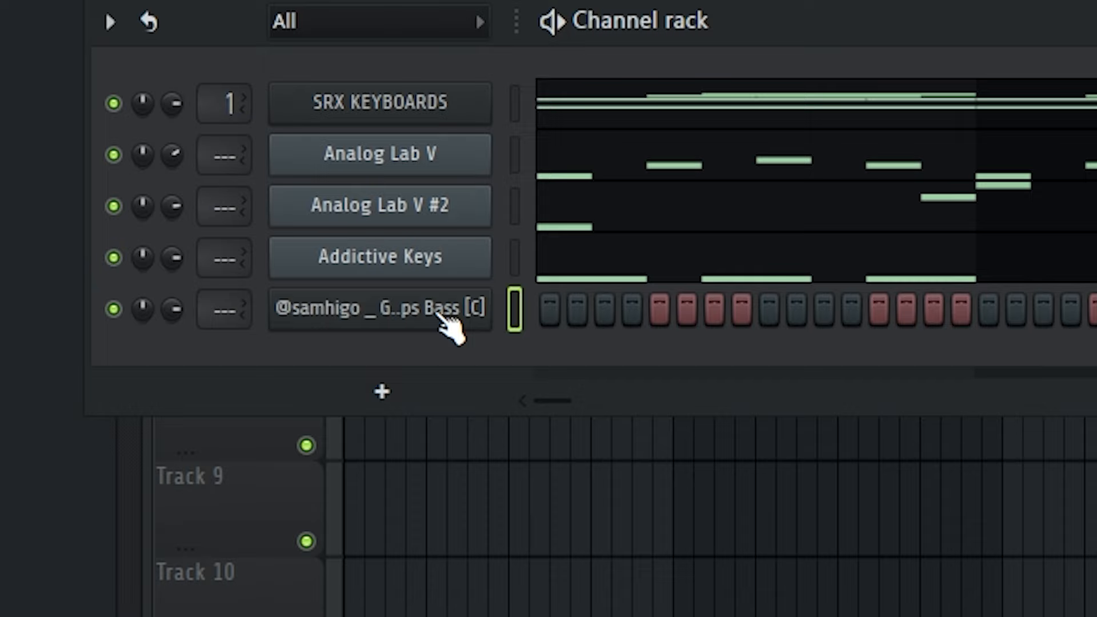
Copy the Addictive Keys notes into the Goosebumps Bass channel
right_click(286, 338)
key(Escape)
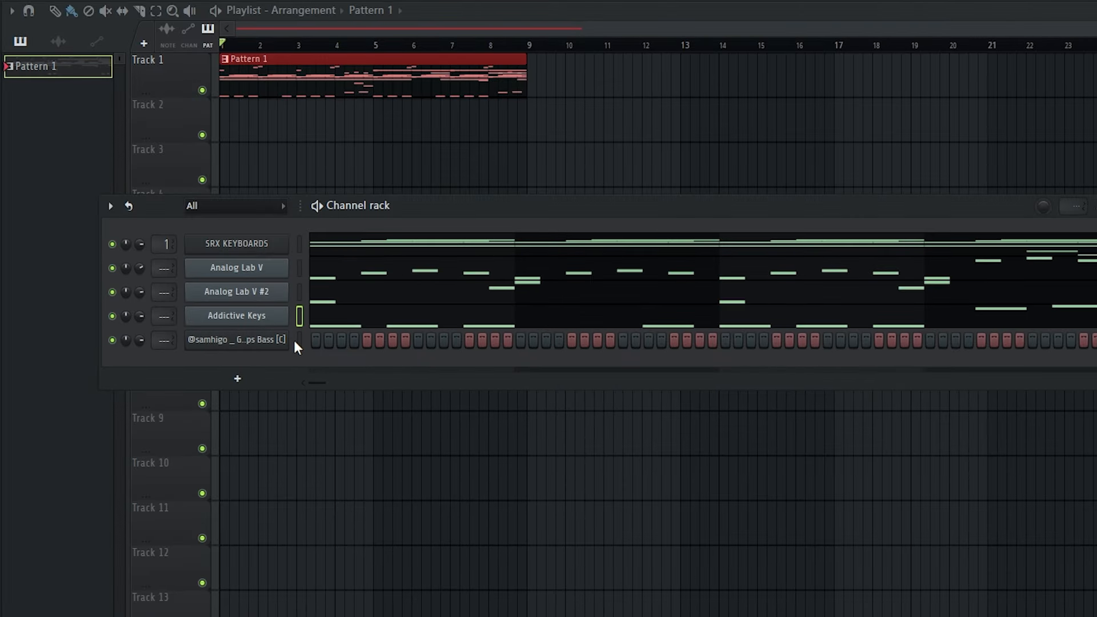
click(295, 340)
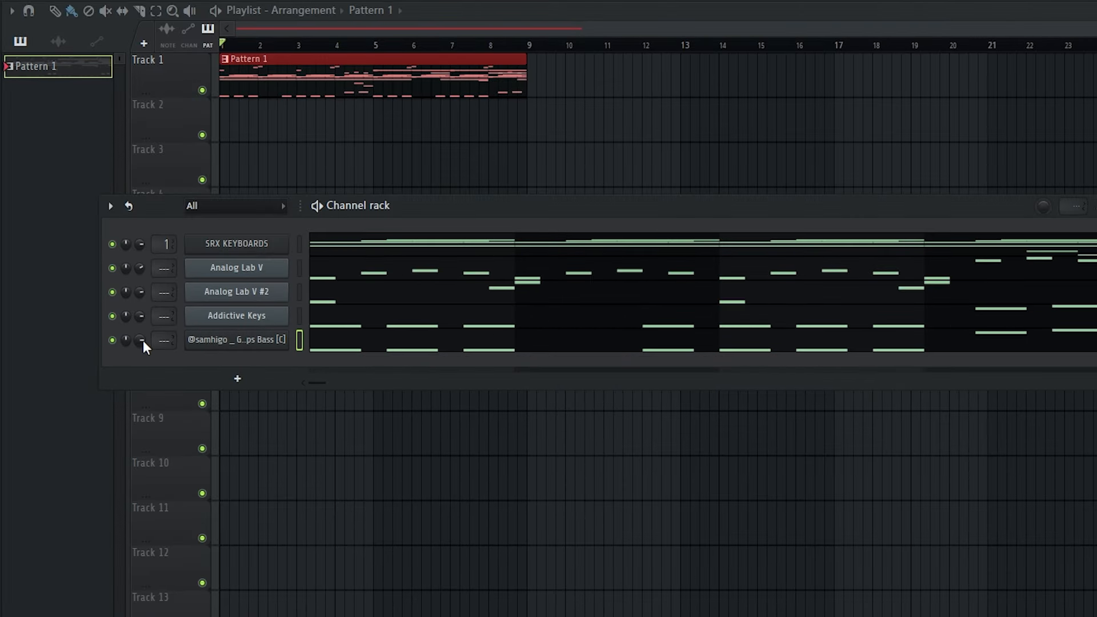
Transpose the Goosebumps Bass notes up three octaves, so the line starts on E5, and adjust that channel's volume
click(355, 350)
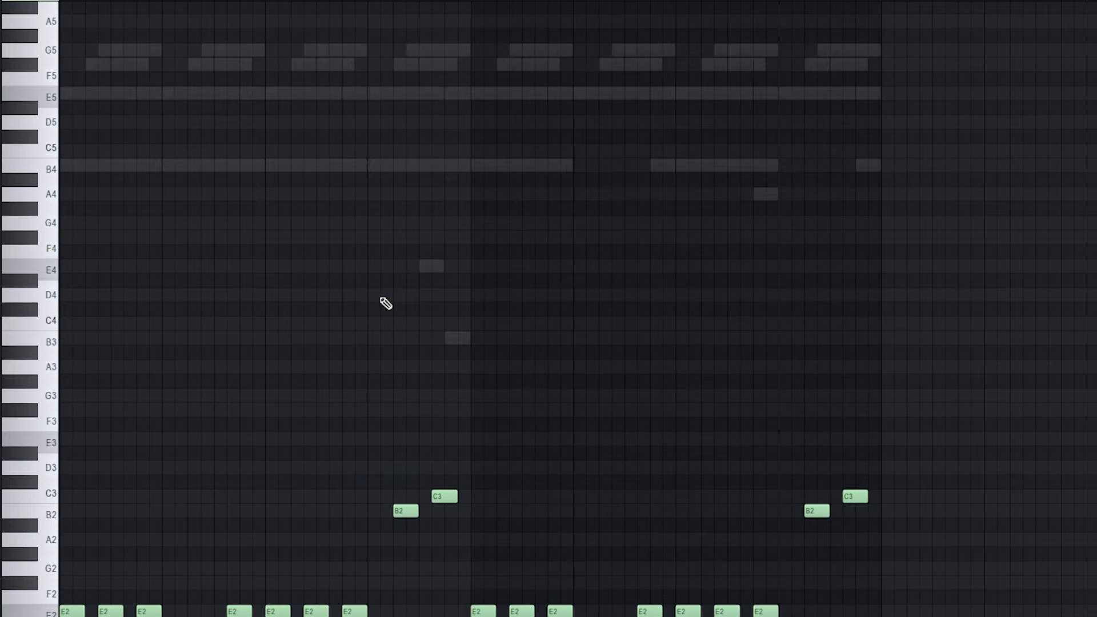
key(ctrl+Up)
key(ctrl+Up)
key(ctrl+Up)
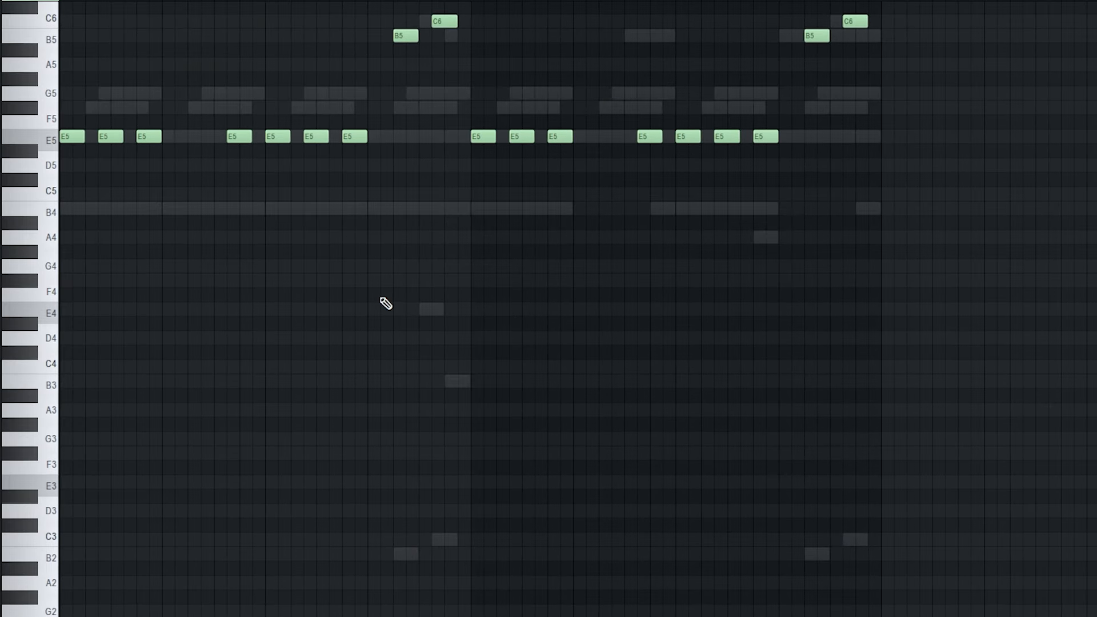
scroll(386, 303, up, 5)
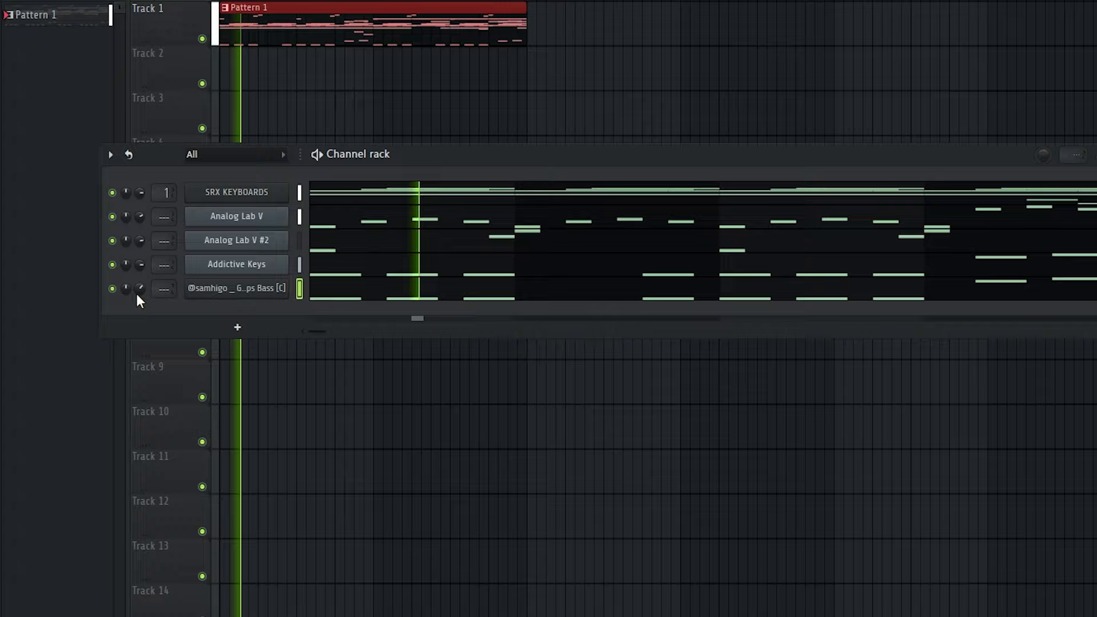
Adjust the Goosebumps Bass volume, then in Addictive Keys #2 add an F#2 in bar 2 and move the following E2 to G2
drag(139, 291, 139, 286)
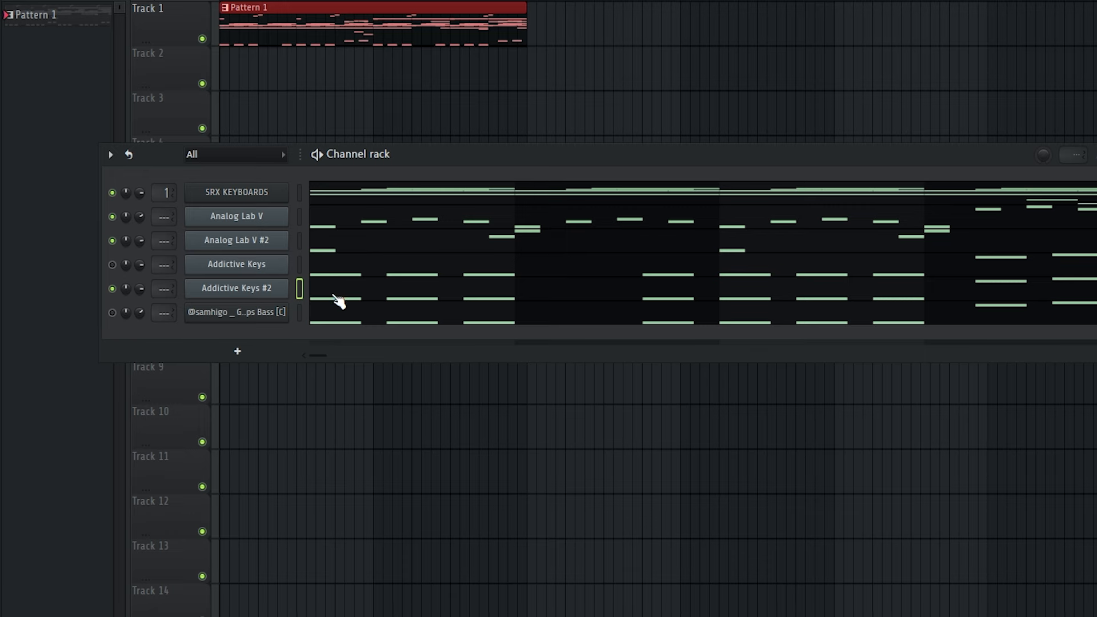
click(337, 300)
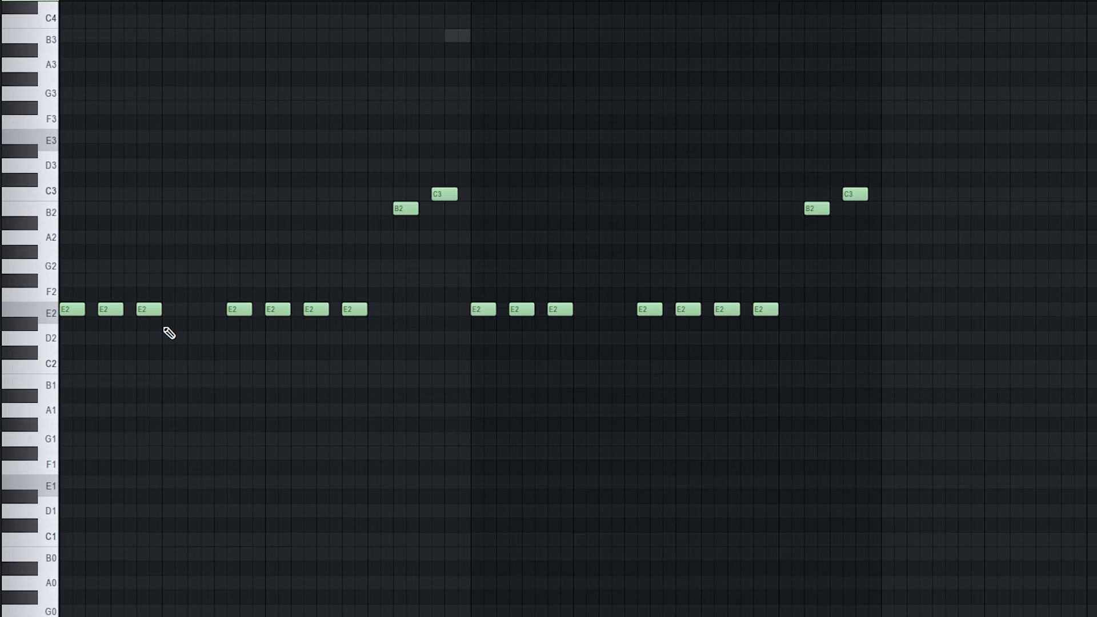
scroll(296, 287, up, 2)
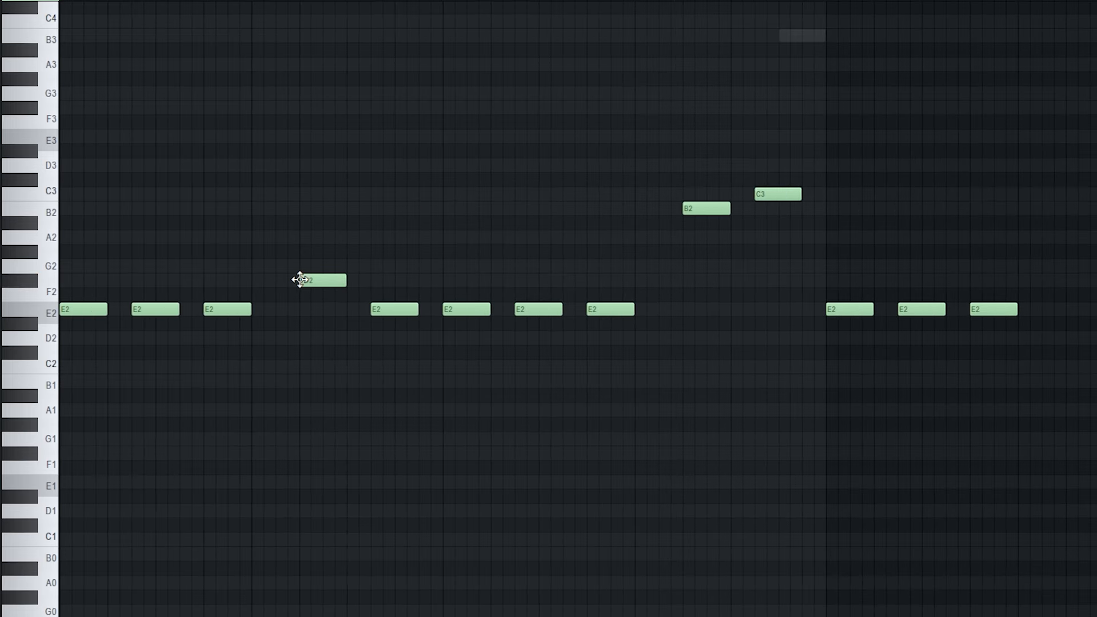
key(space)
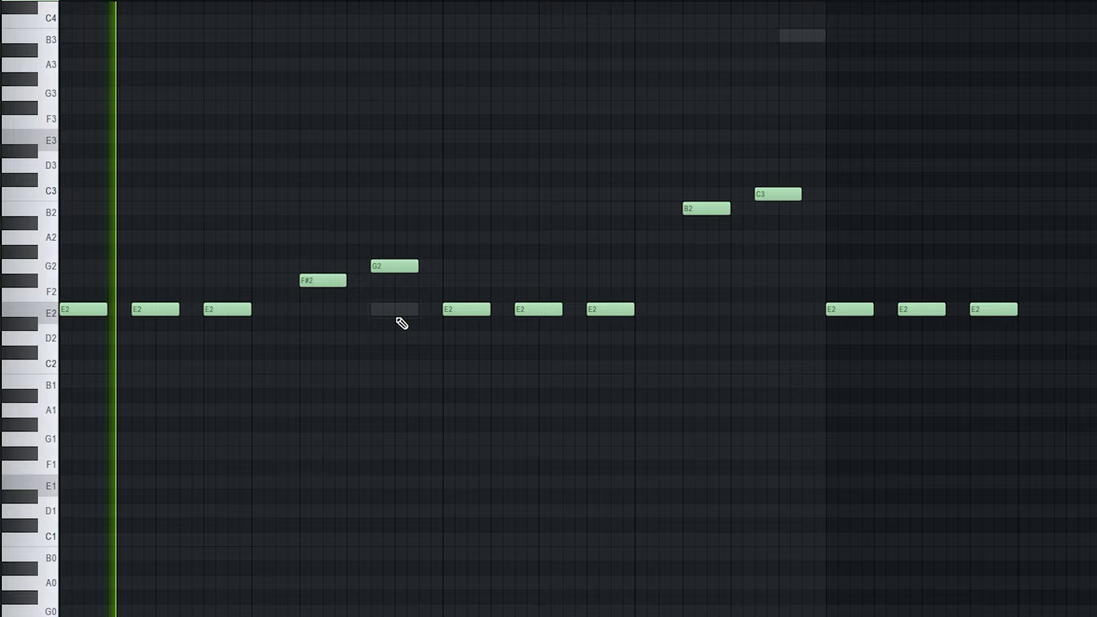
scroll(397, 325, down, 2)
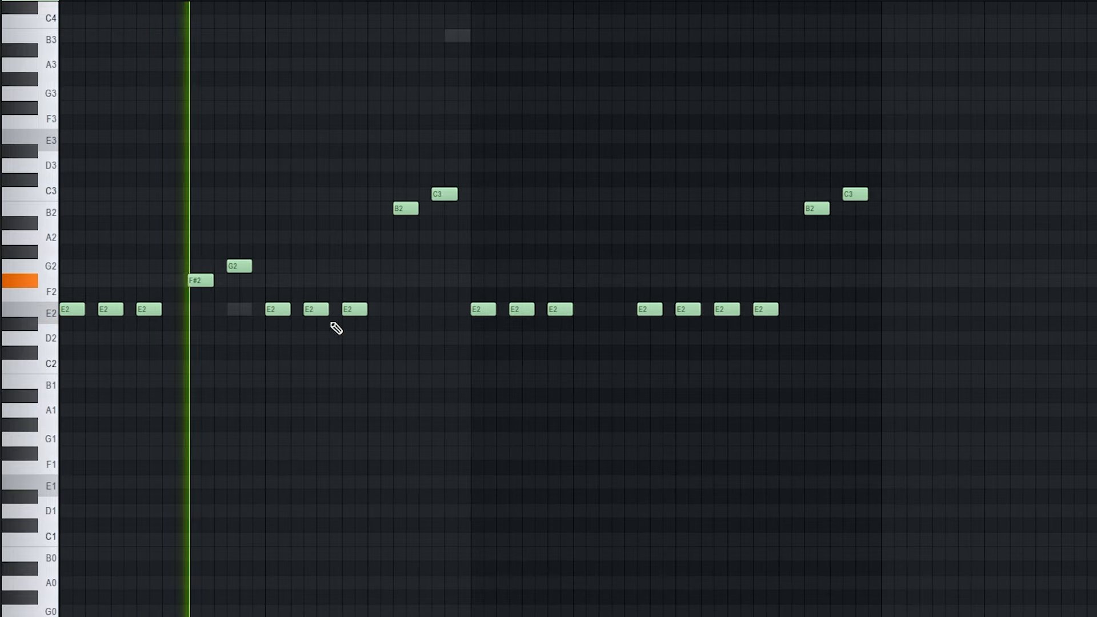
Raise the first E2 of bar 3 an octave to E3 and move the second one up to C3
ctrl+click(278, 310)
key(space)
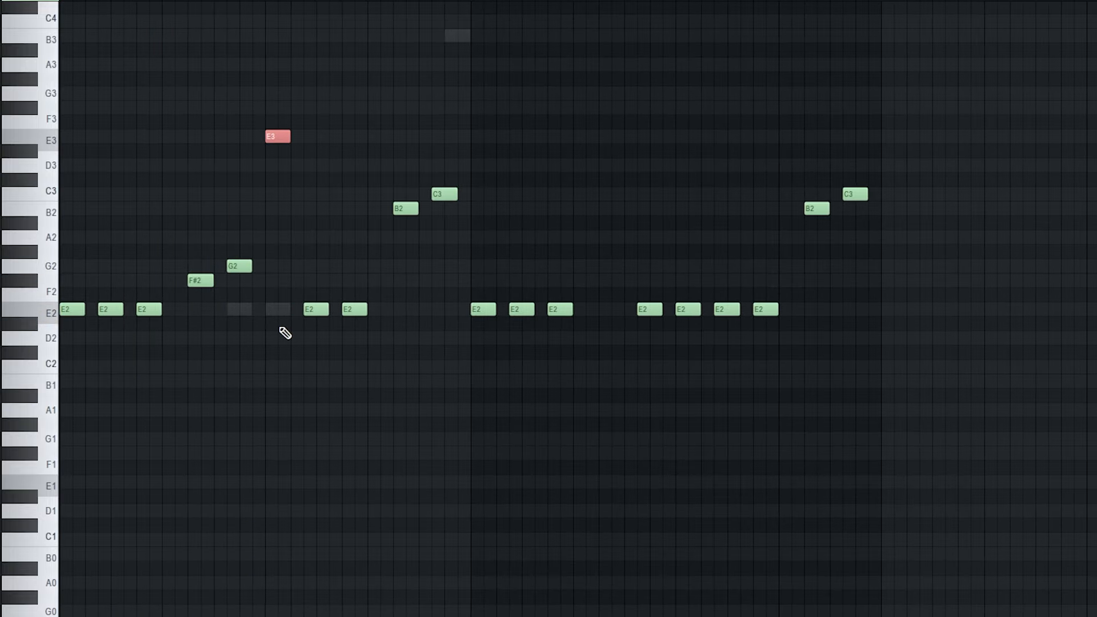
scroll(286, 333, up, 3)
click(297, 285)
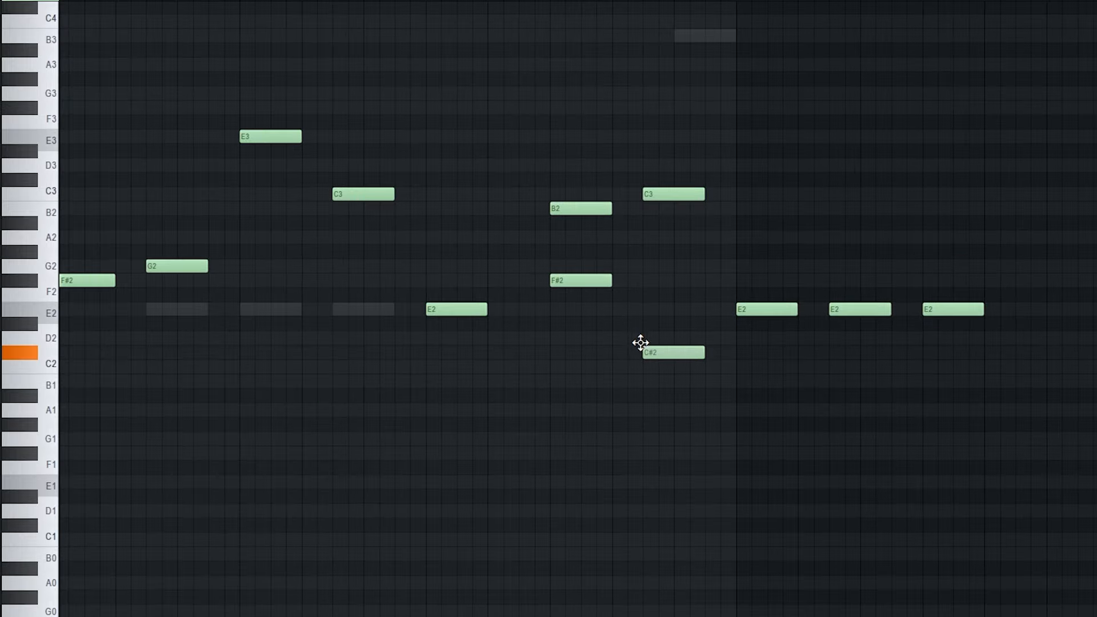
Place F#2 and D2 in bar 4 of the bass line and delete the B2 and C3 notes above them
drag(641, 343, 641, 326)
key(space)
right_click(603, 209)
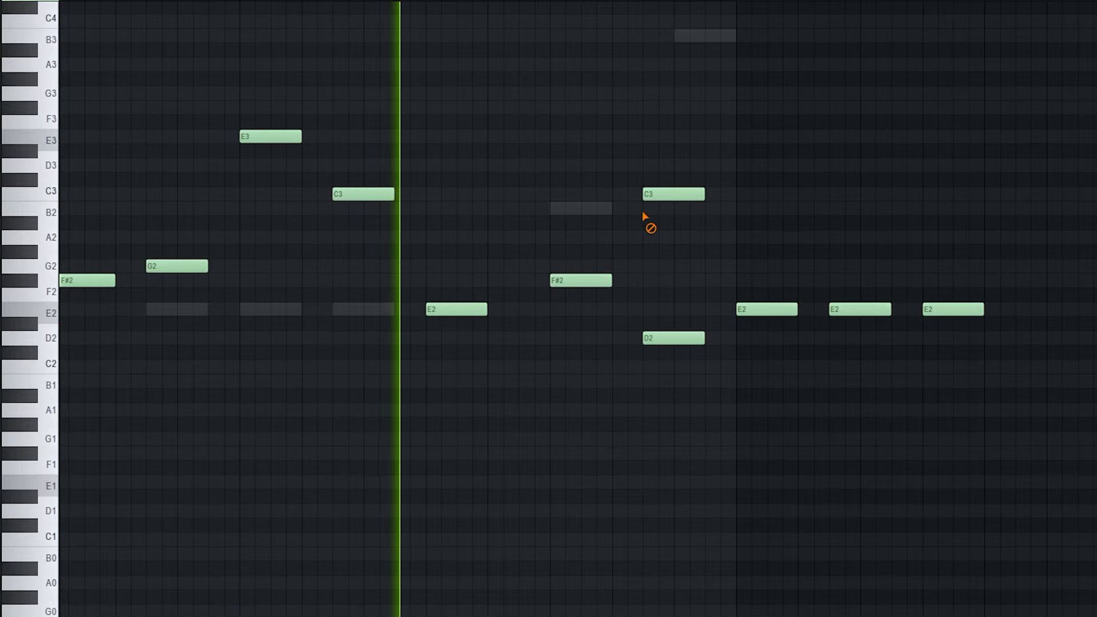
right_click(674, 195)
Replace the old notes in bars 5 to 8 with a copy of the revised first four bars, aligned to the start of bar 5
scroll(726, 353, down, 4)
key(space)
scroll(691, 345, down, 2)
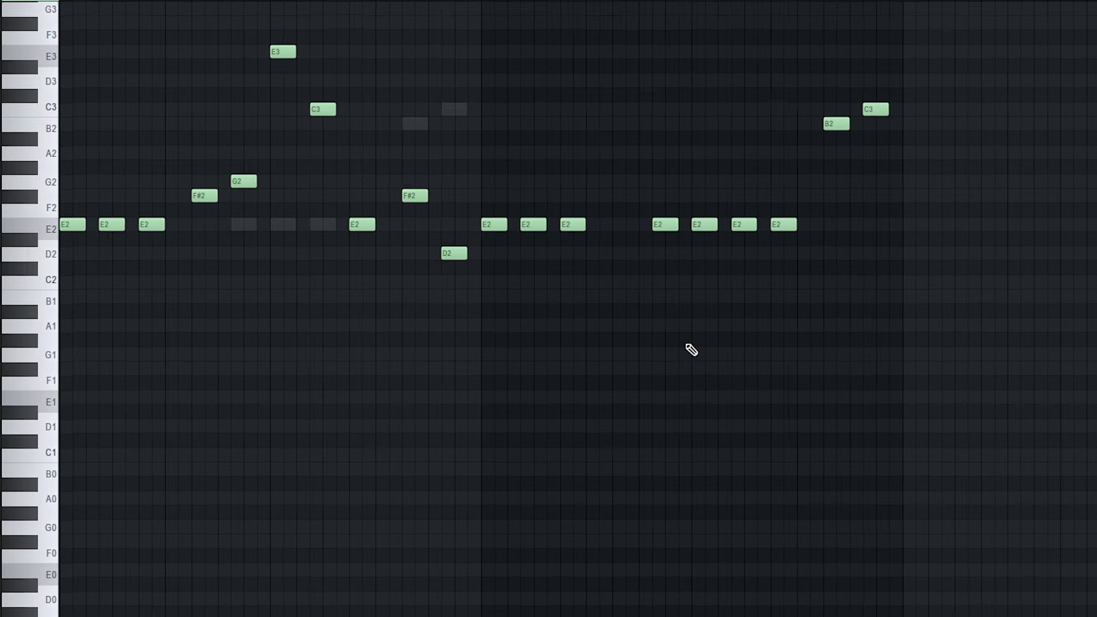
drag(862, 344, 487, 36)
key(Delete)
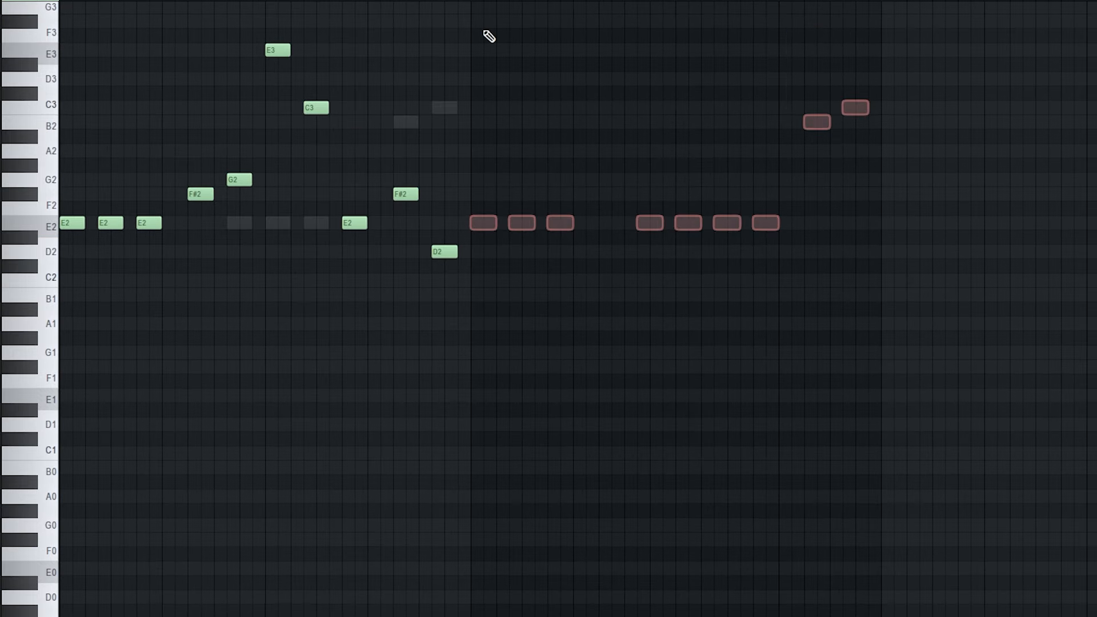
key(ctrl+z)
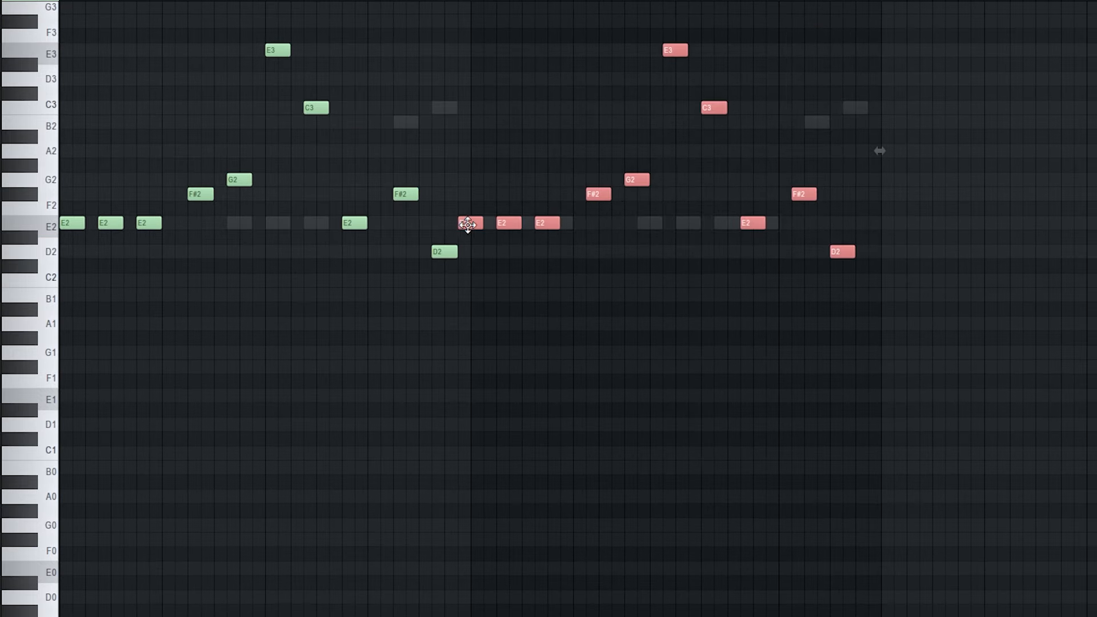
drag(468, 225, 479, 224)
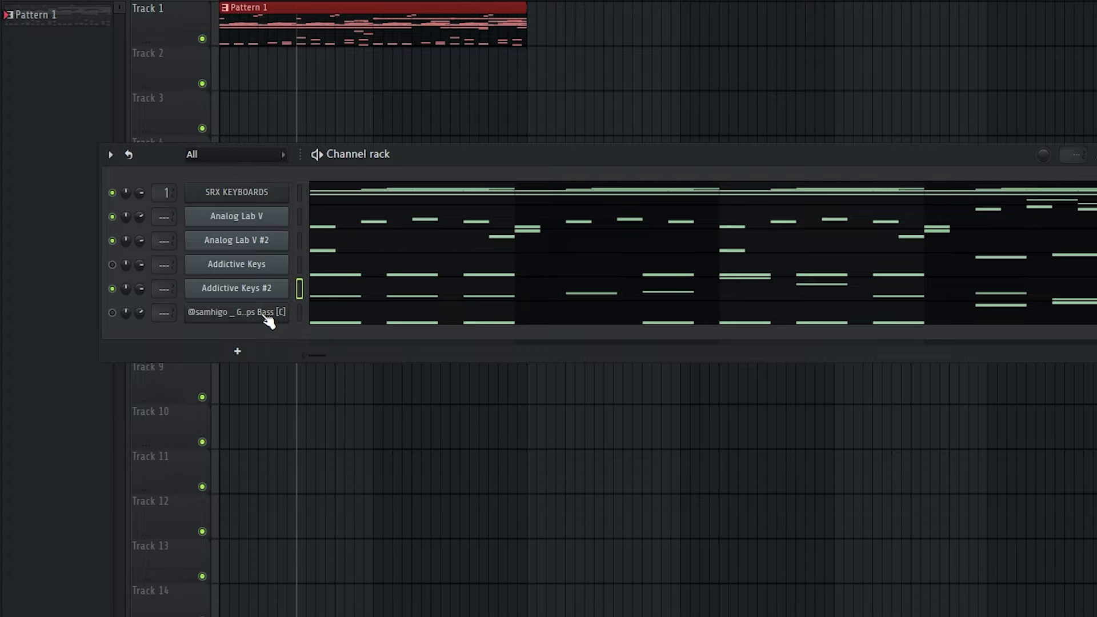
Clone the Goosebumps Bass channel and paste the Addictive Keys #2 notes into the clone
right_click(267, 315)
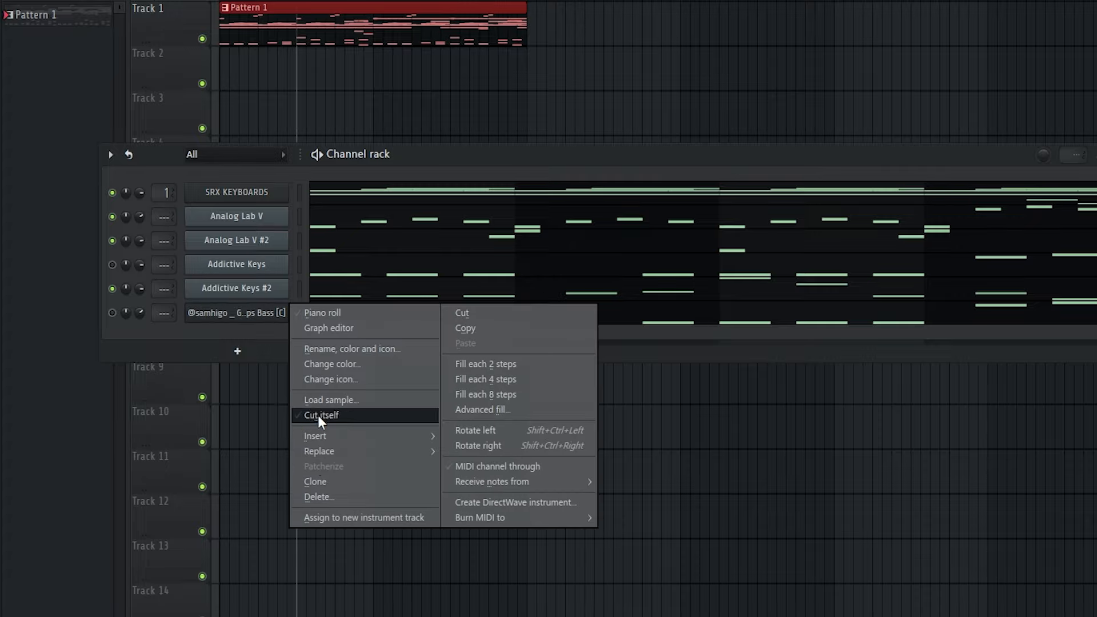
click(320, 475)
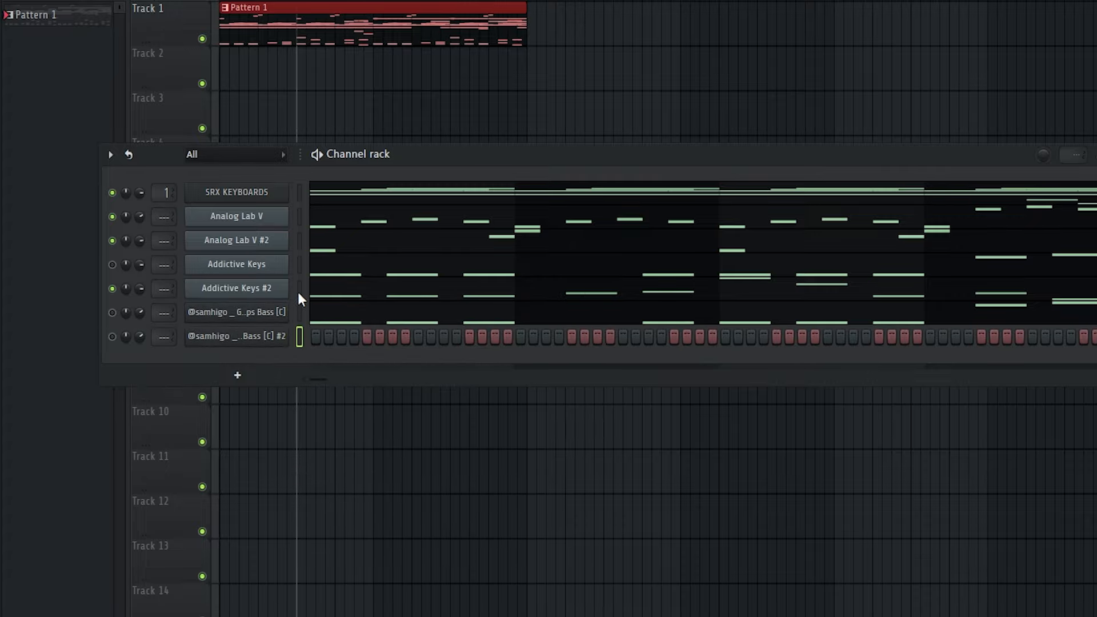
click(299, 336)
key(ctrl+v)
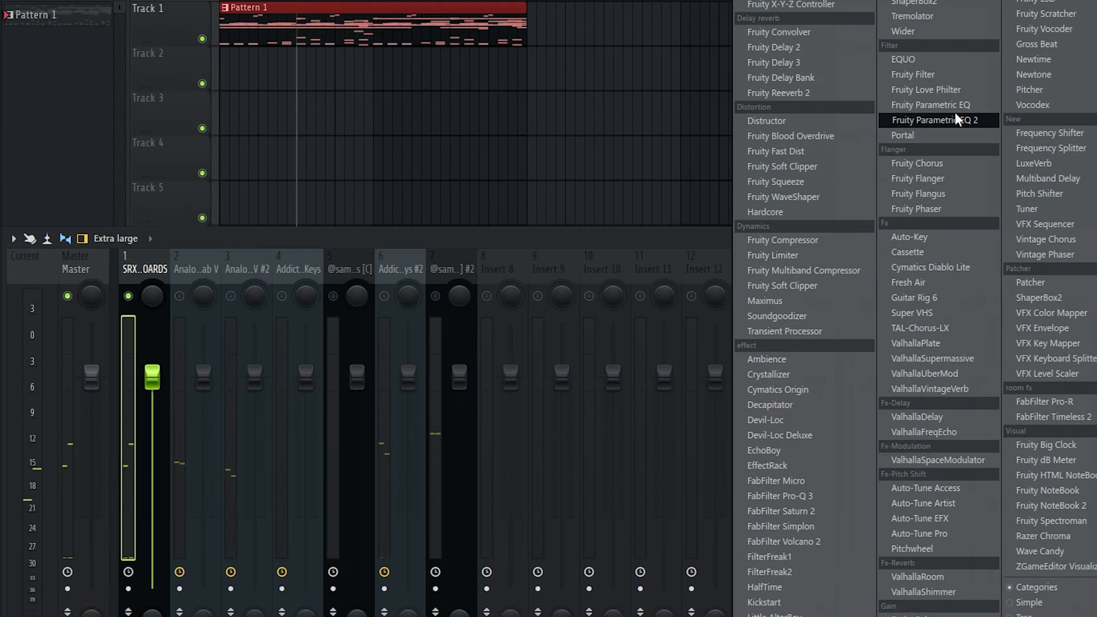
Add Fruity Parametric EQ 2 to the SRX Keyboards insert, cutting the lows with bands 1 and 2 and boosting the highs with band 6
click(958, 119)
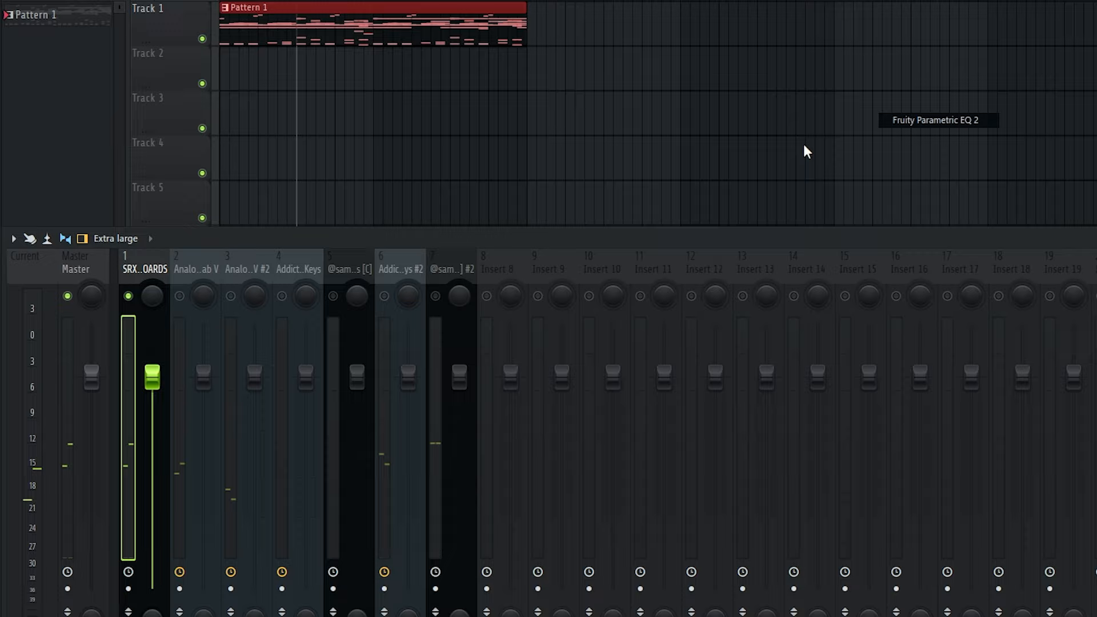
drag(196, 250, 192, 345)
key(space)
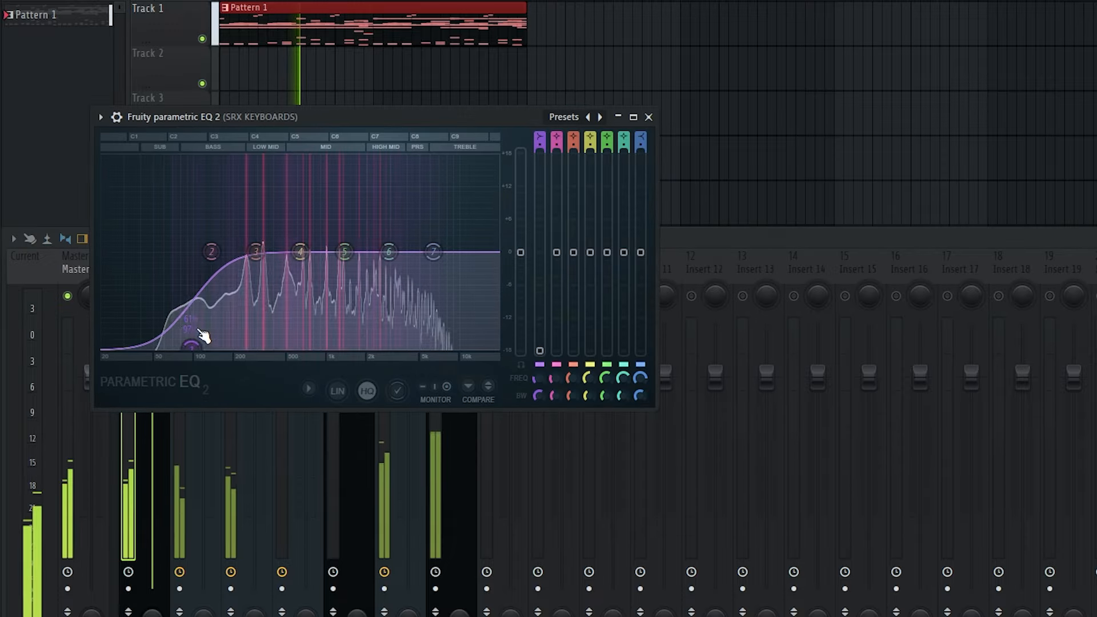
drag(211, 251, 175, 319)
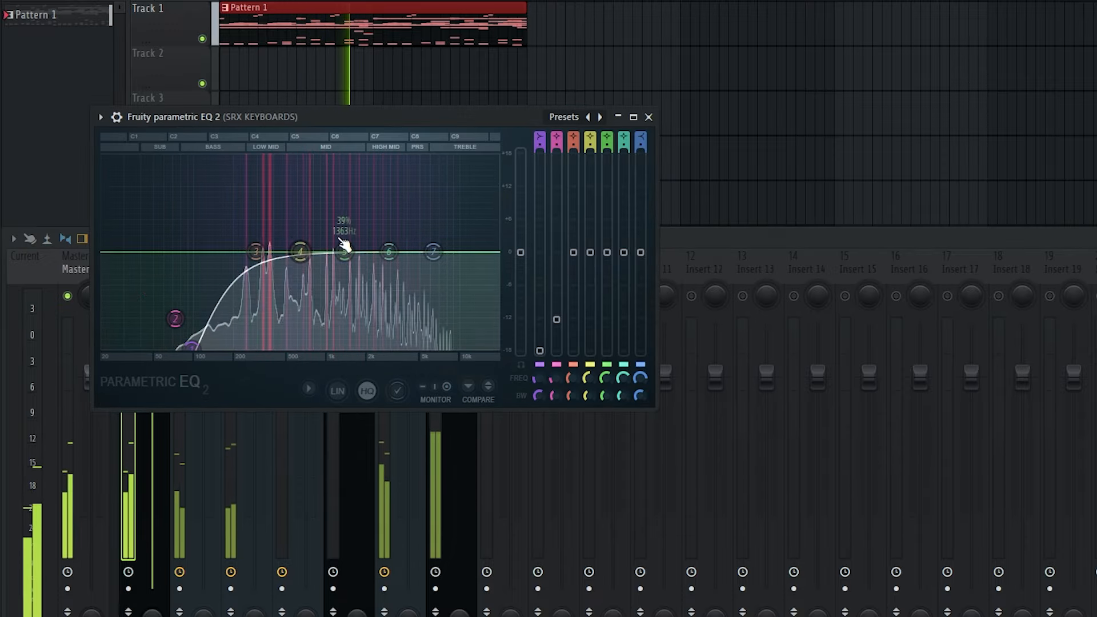
drag(389, 251, 412, 216)
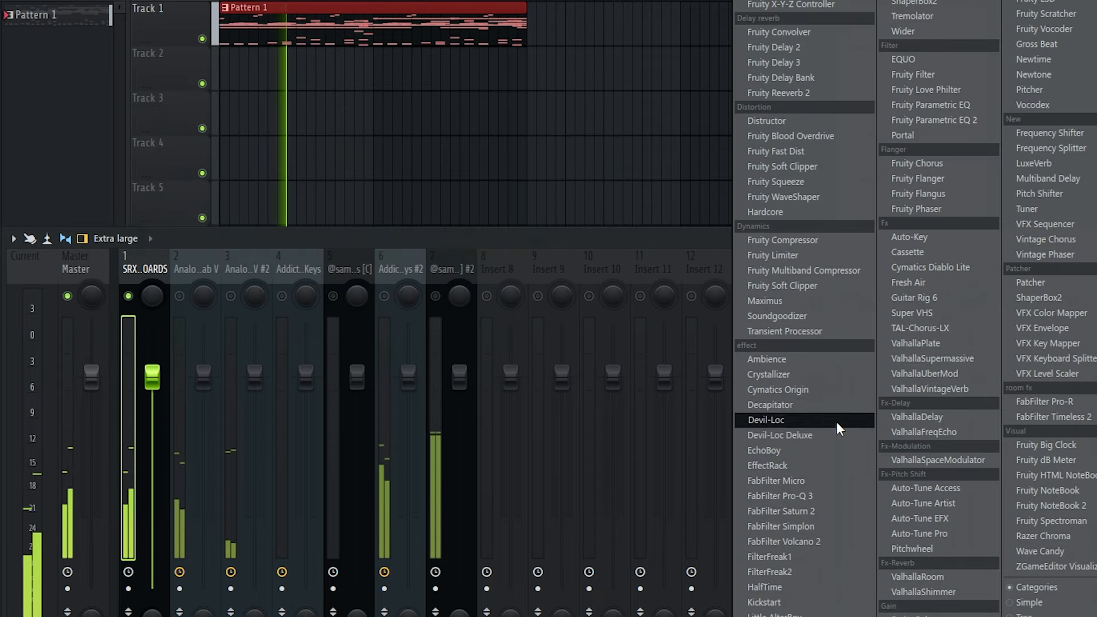
Add ValhallaVintageVerb to the SRX Keyboards insert and reduce its mix below 100%
click(931, 390)
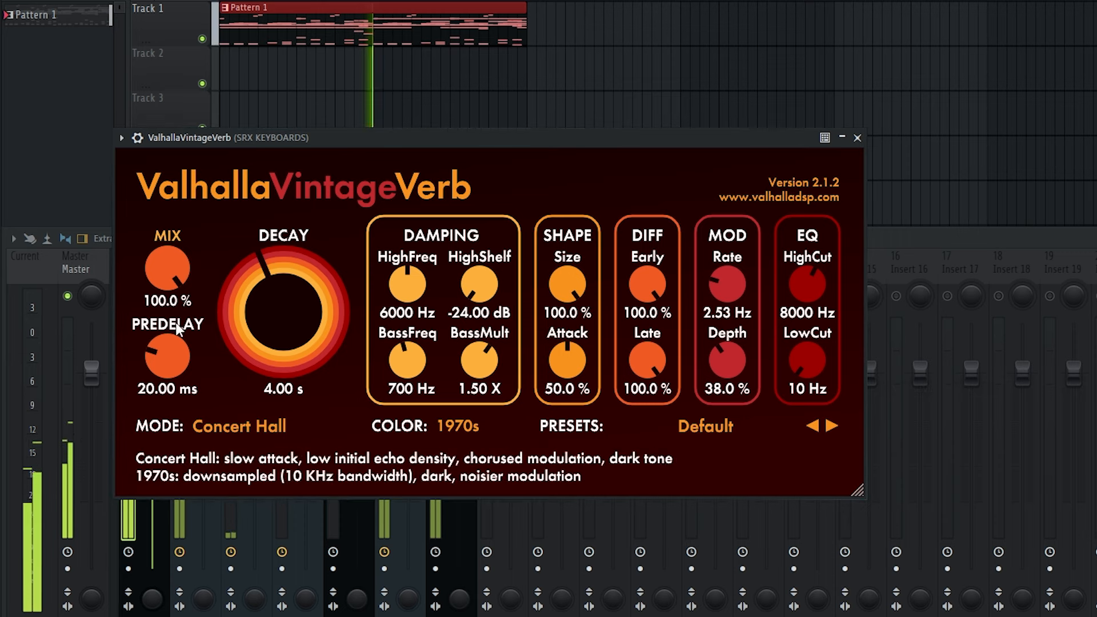
drag(170, 280, 163, 363)
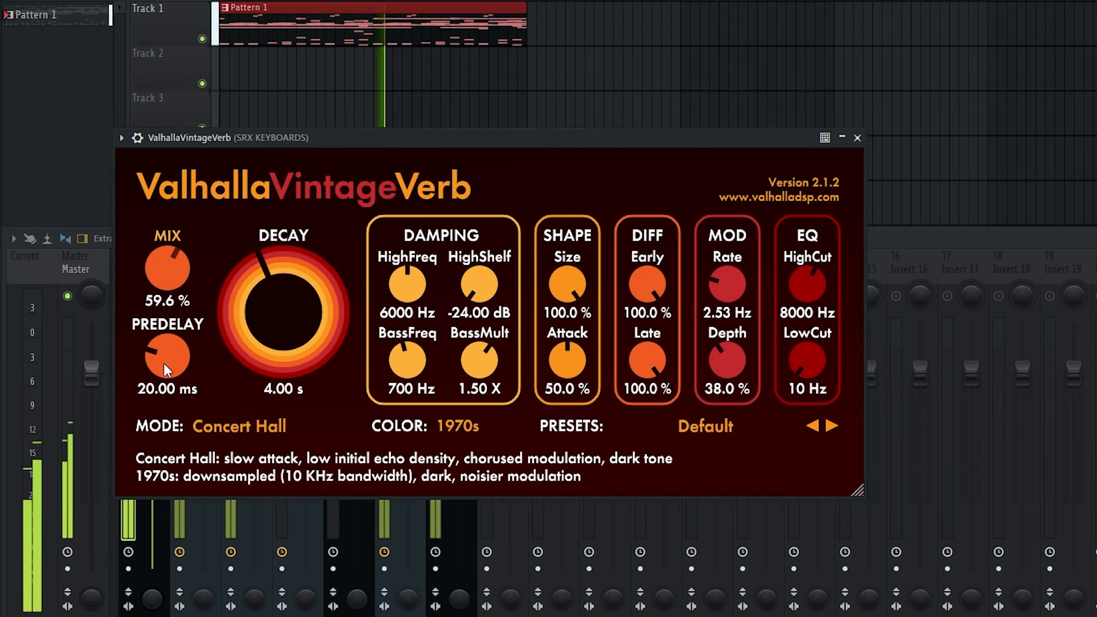
drag(170, 407, 249, 299)
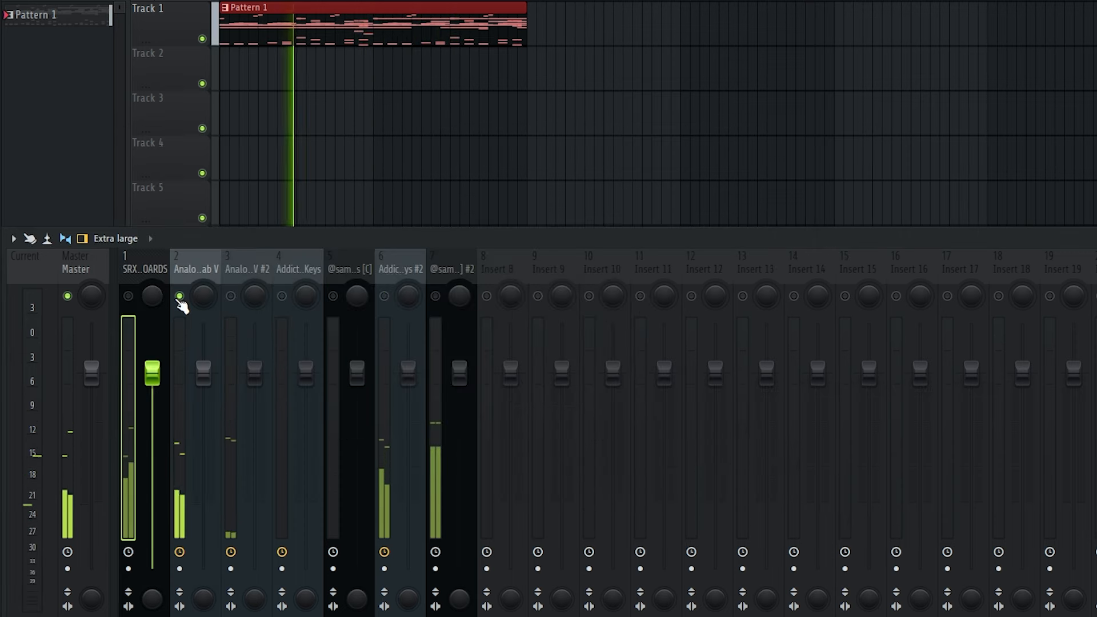
Add Fruity Parametric EQ 2 to the Analog Lab V insert, cutting the lows with bands 1 and 2 and boosting bands 6 and 7
click(183, 270)
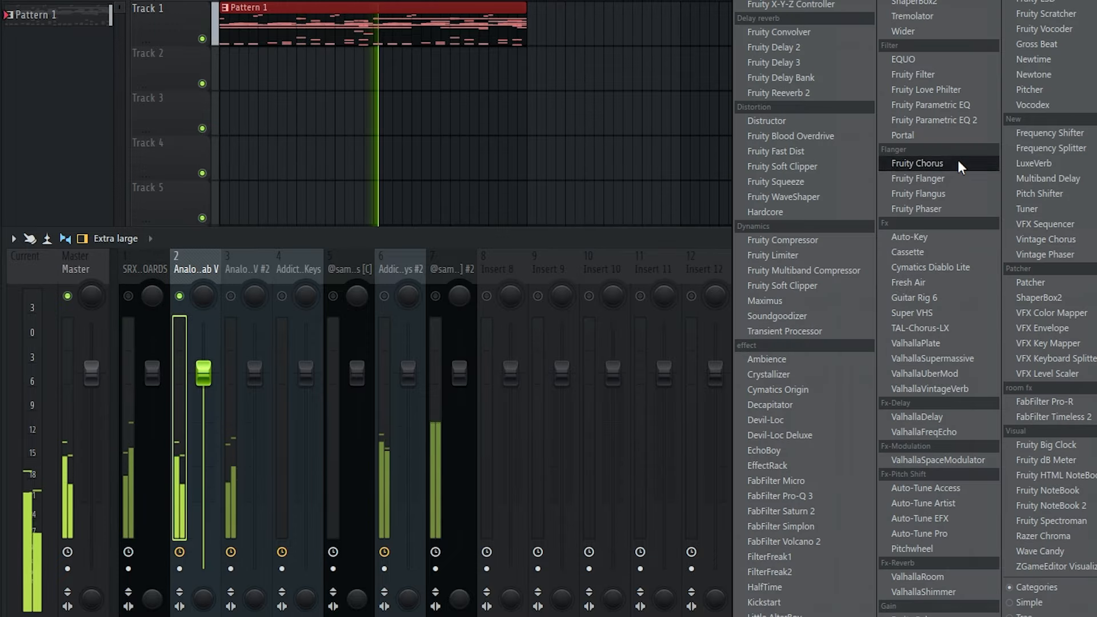
click(934, 120)
drag(209, 294, 247, 390)
drag(254, 294, 250, 391)
drag(431, 294, 477, 283)
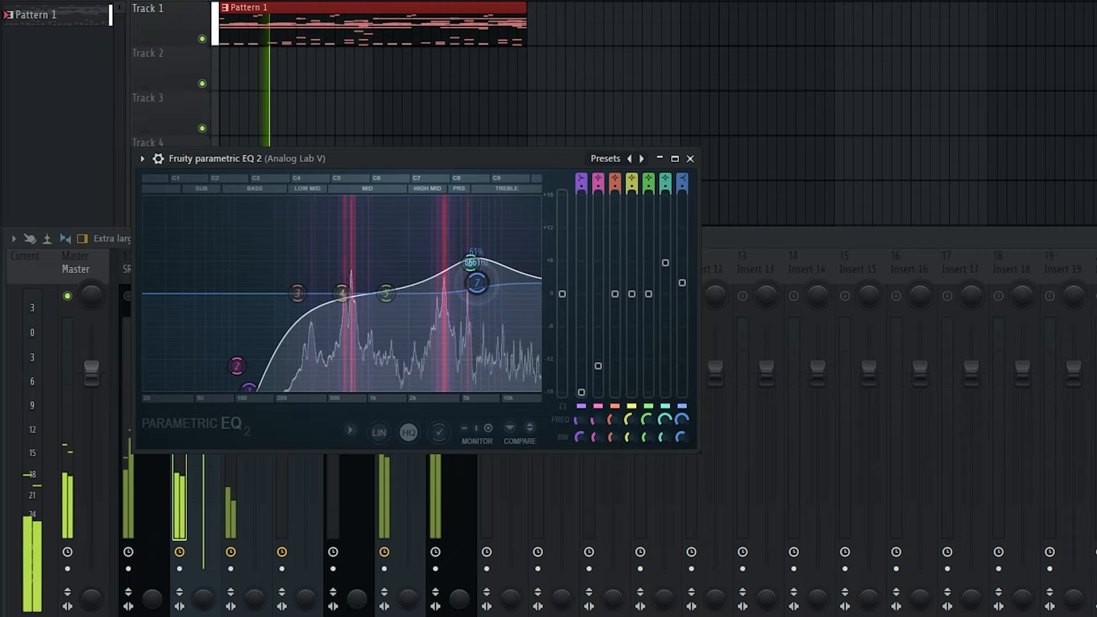
Add ValhallaVintageVerb with a reduced mix and Fruity Delay 3 with the Ping pong preset and reduced wet level to Analog Lab V
click(1093, 286)
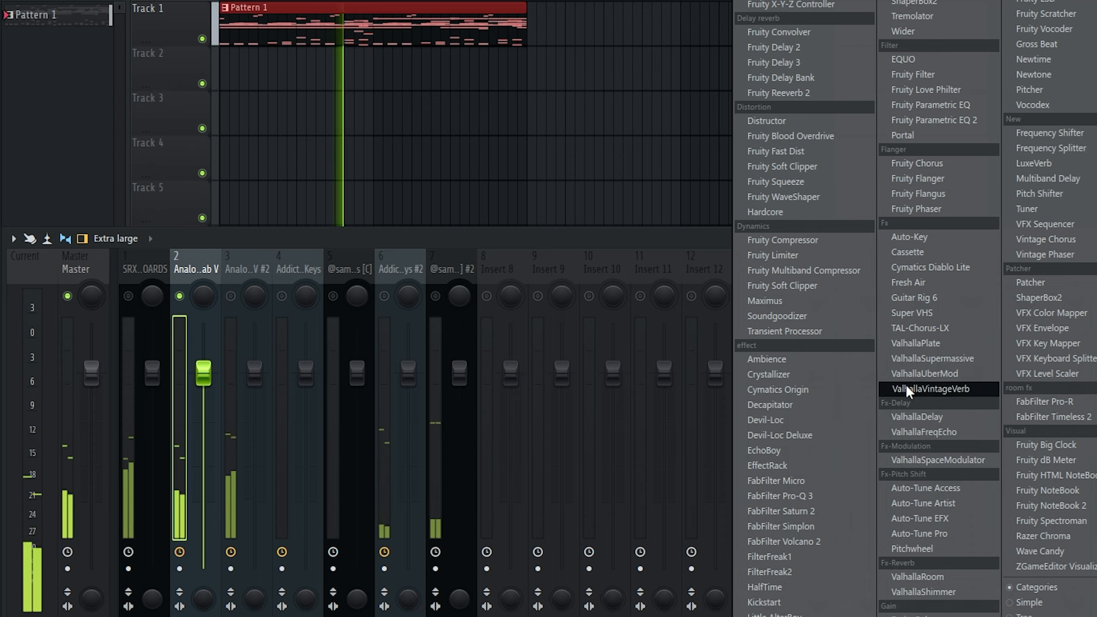
click(921, 385)
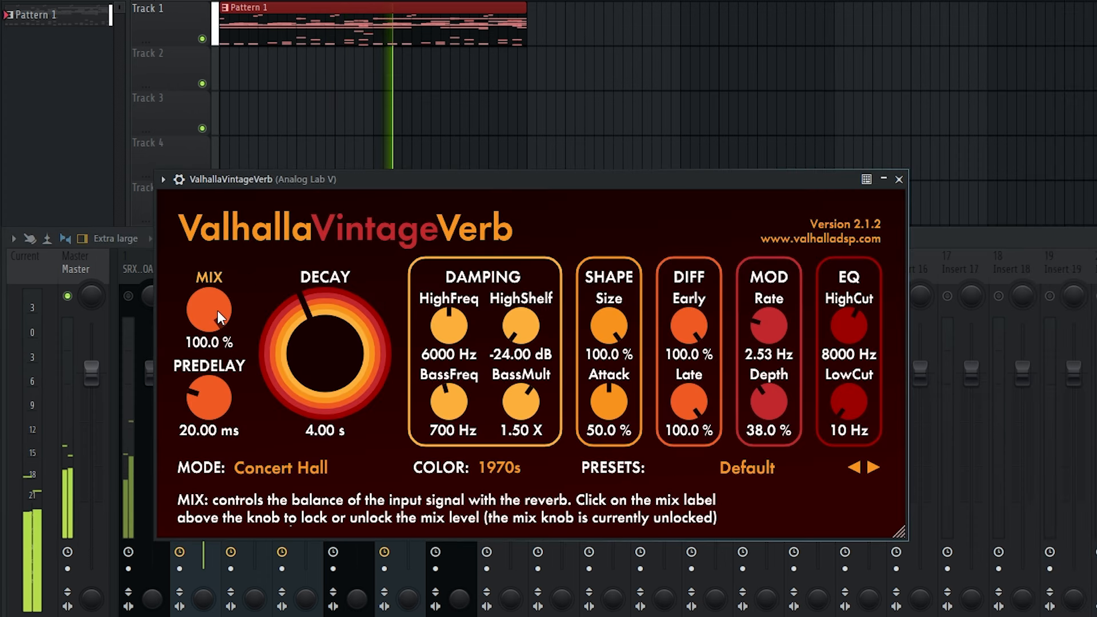
drag(217, 311, 190, 298)
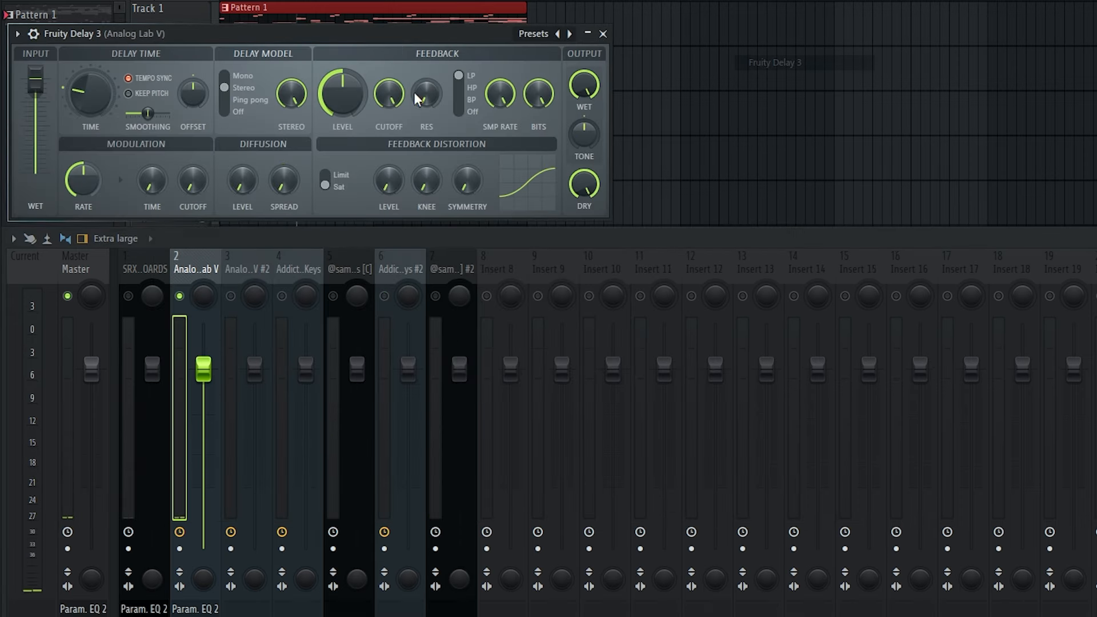
drag(389, 32, 618, 173)
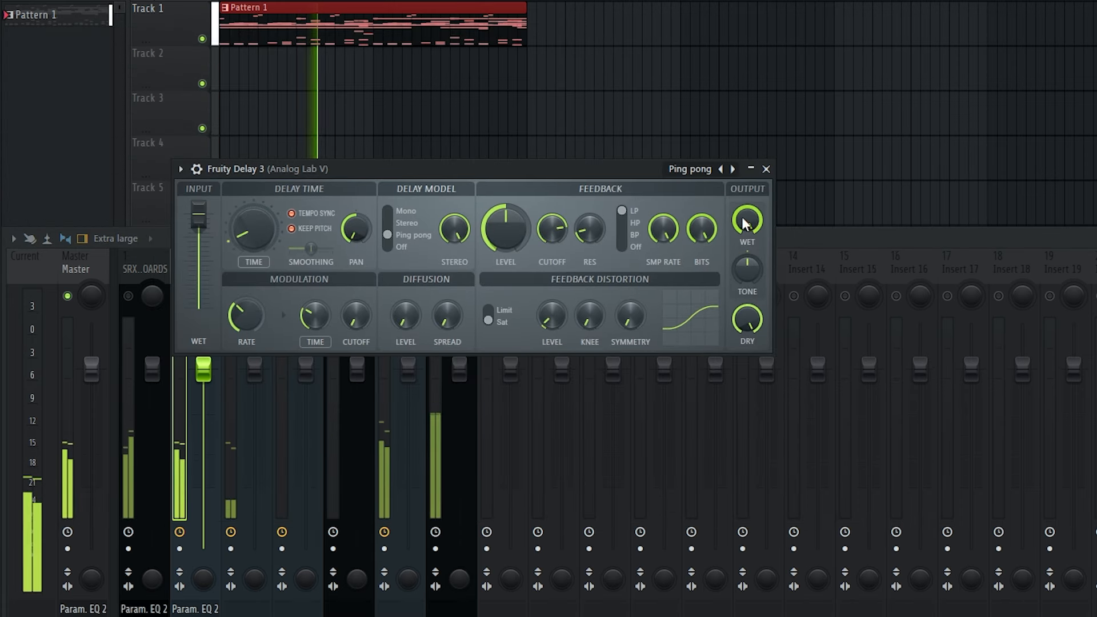
drag(745, 220, 746, 271)
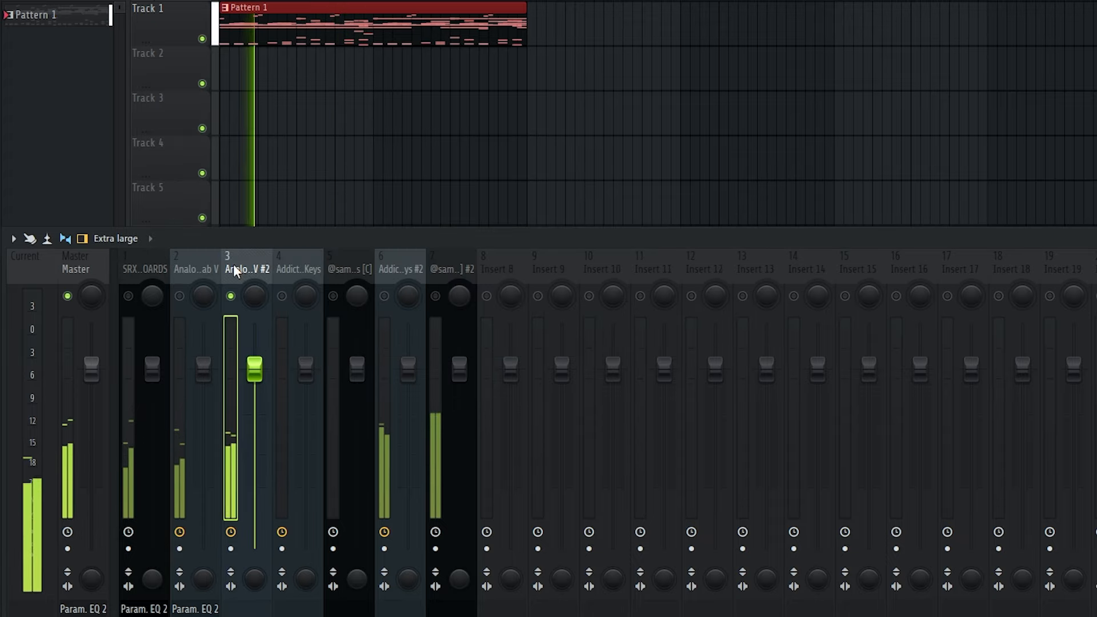
Add ValhallaVintageVerb to the Analog Lab V #2 insert and reduce its mix to well below 100%
click(1083, 278)
click(960, 388)
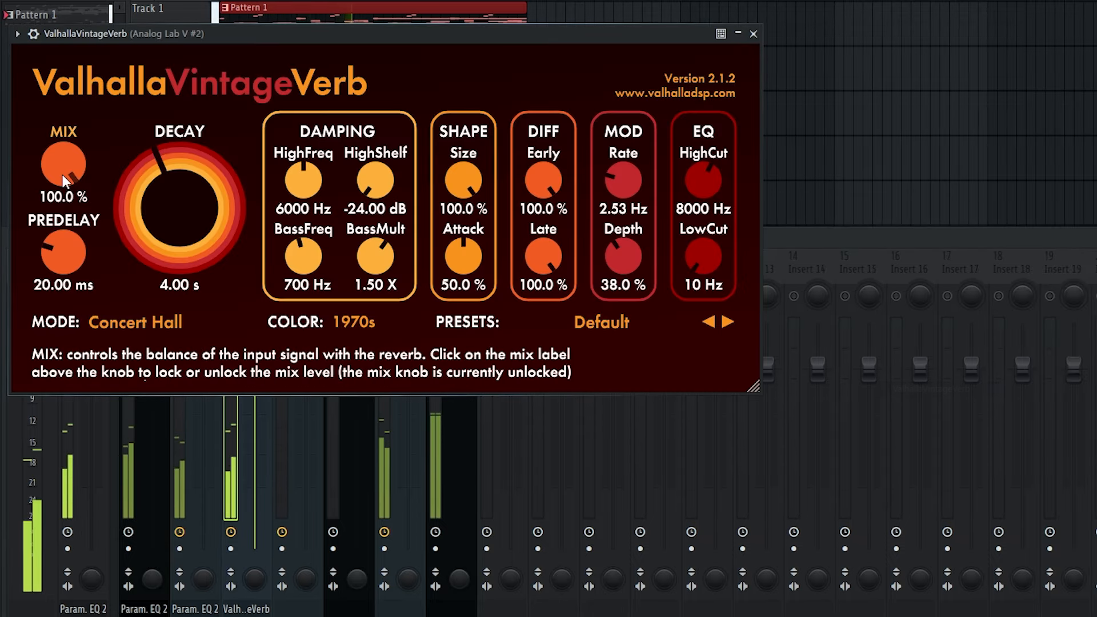
drag(63, 174, 38, 288)
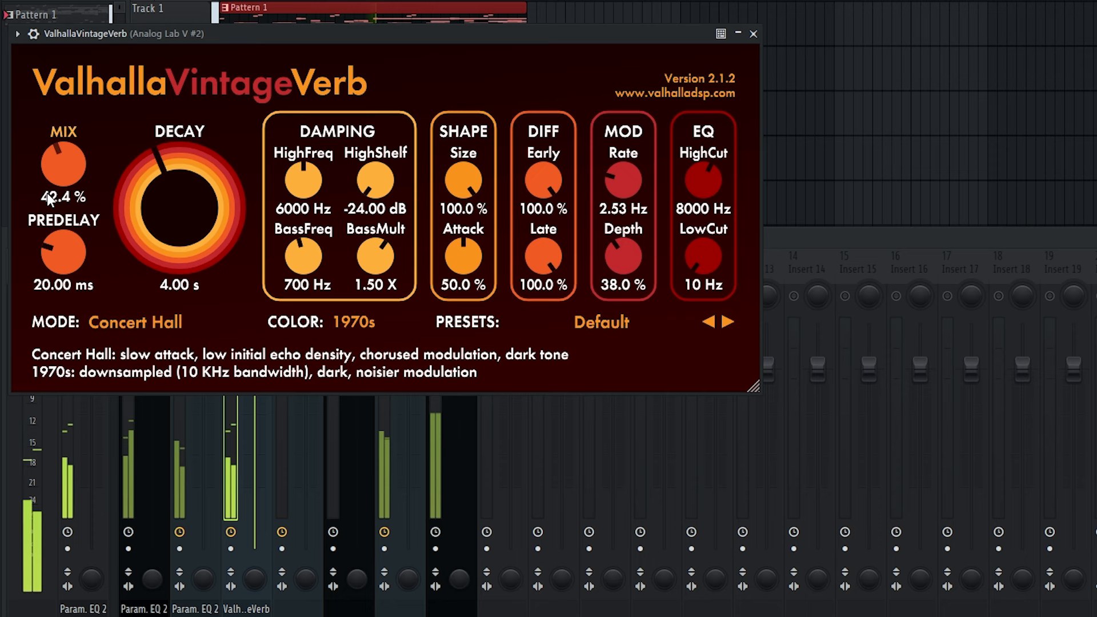
drag(60, 169, 50, 174)
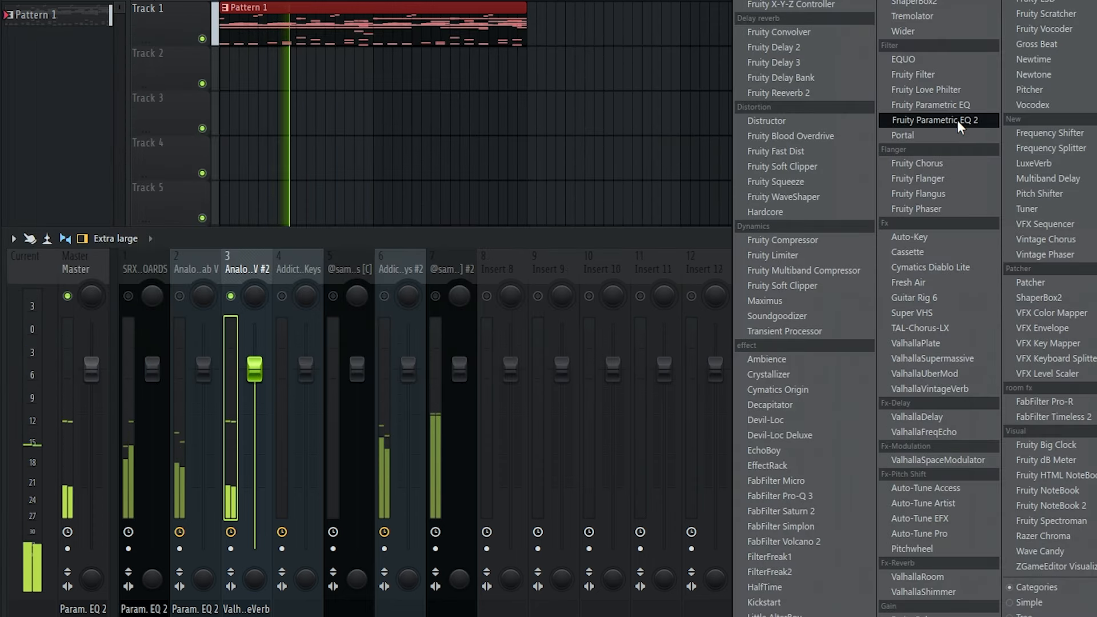
Add Fruity Parametric EQ 2 to the Analog Lab V #2 insert, cutting the lows with bands 1 and 2 and slightly boosting the upper bands
click(958, 119)
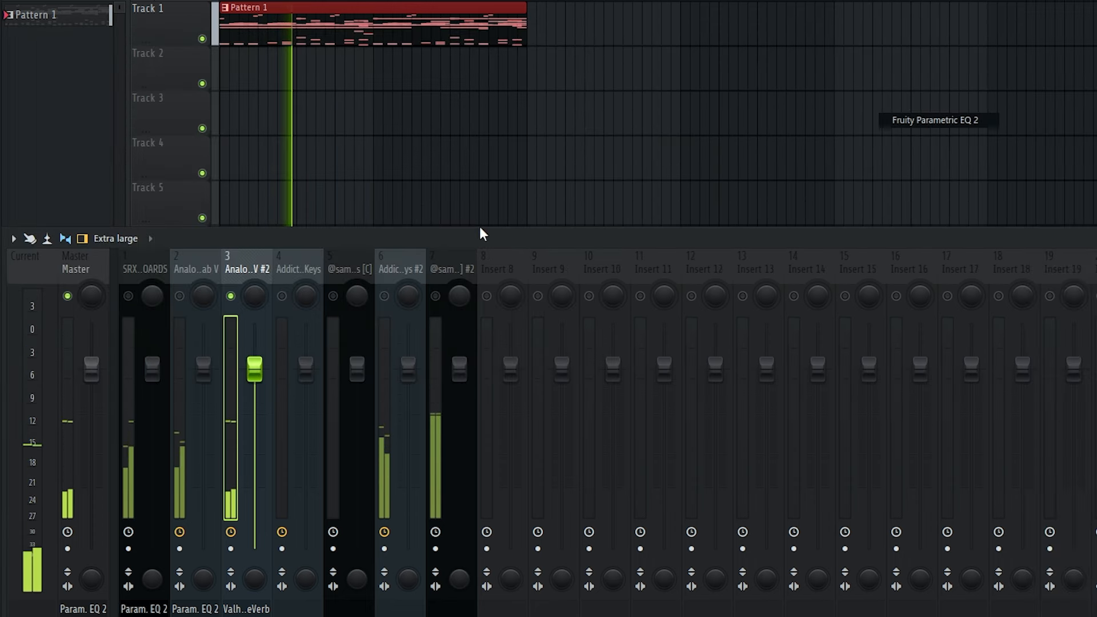
drag(111, 189, 185, 289)
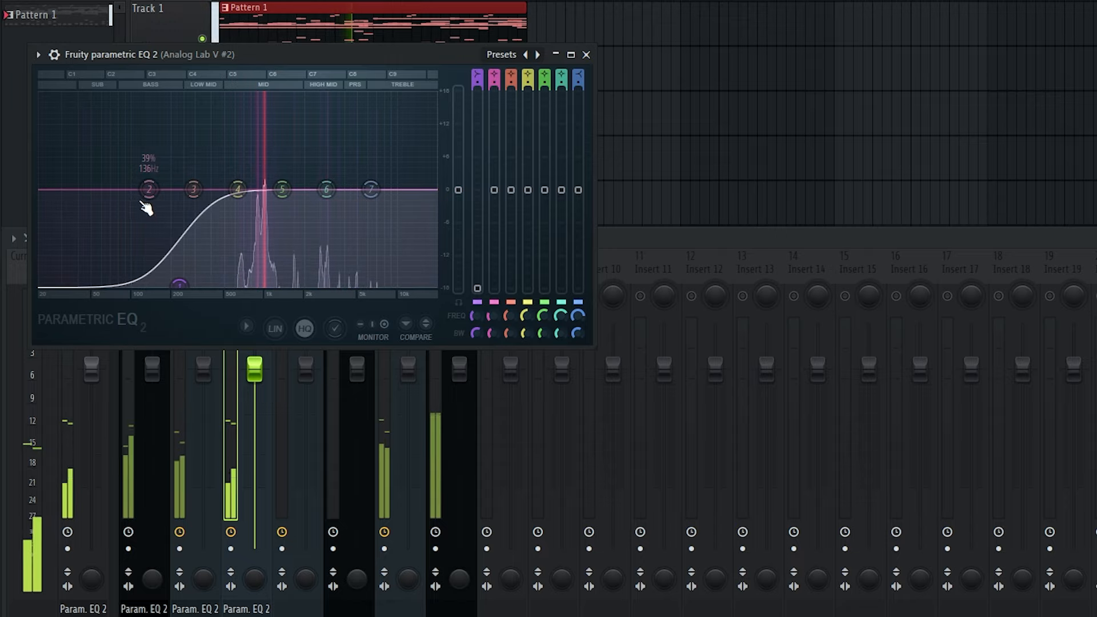
drag(153, 192, 132, 231)
drag(282, 189, 284, 187)
drag(328, 191, 330, 182)
drag(312, 178, 349, 176)
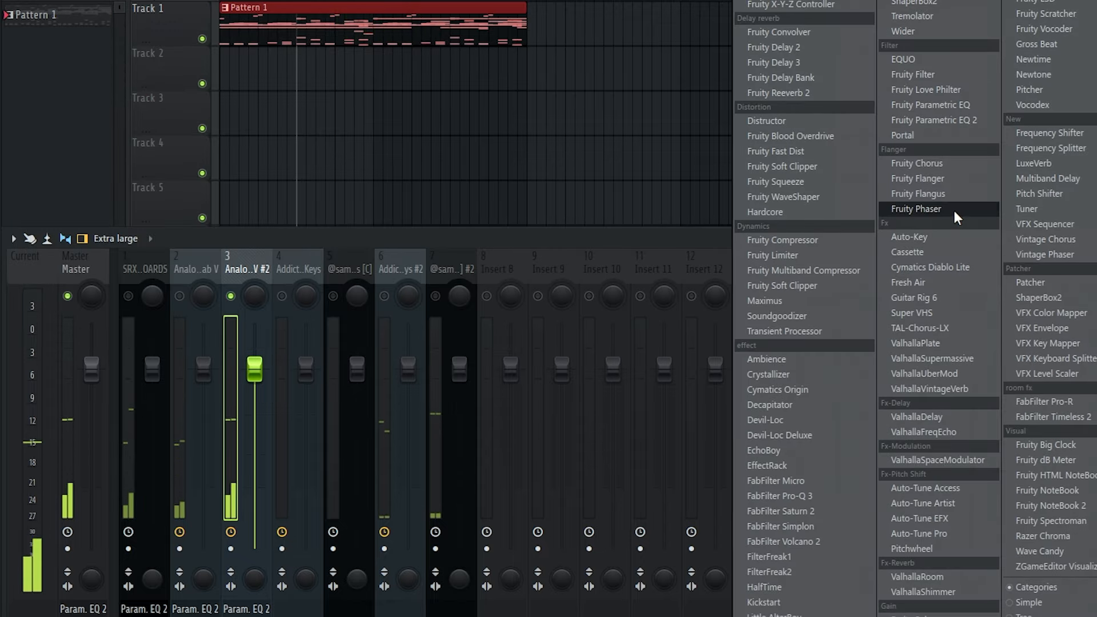
Add TAL-Chorus-LX to the Analog Lab V #2 insert and audition the bells with chorus I
click(948, 326)
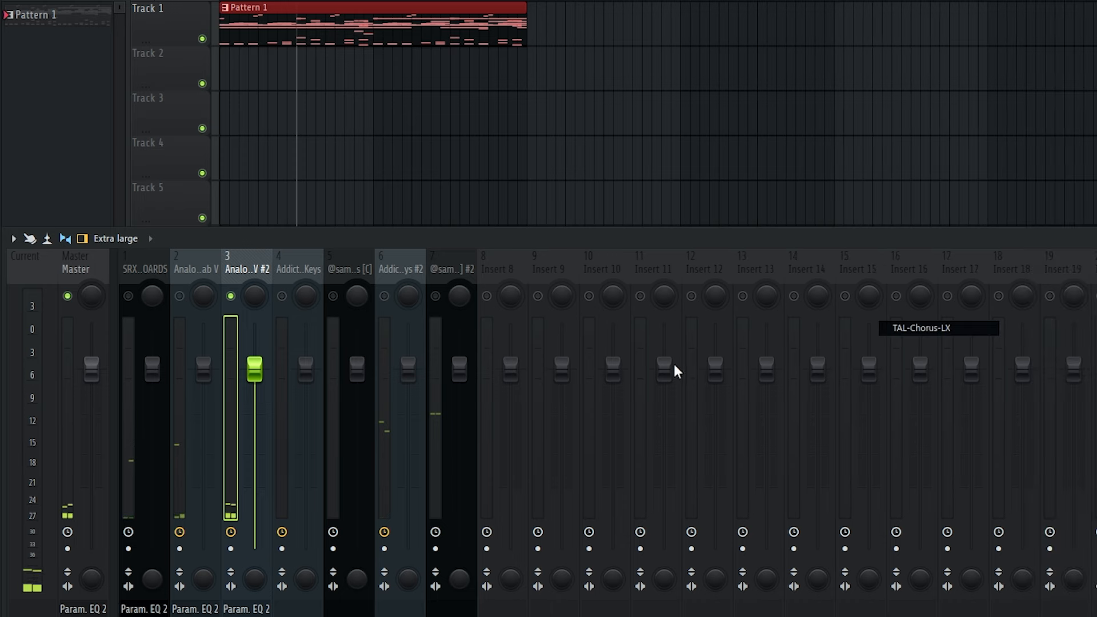
key(space)
drag(203, 78, 403, 180)
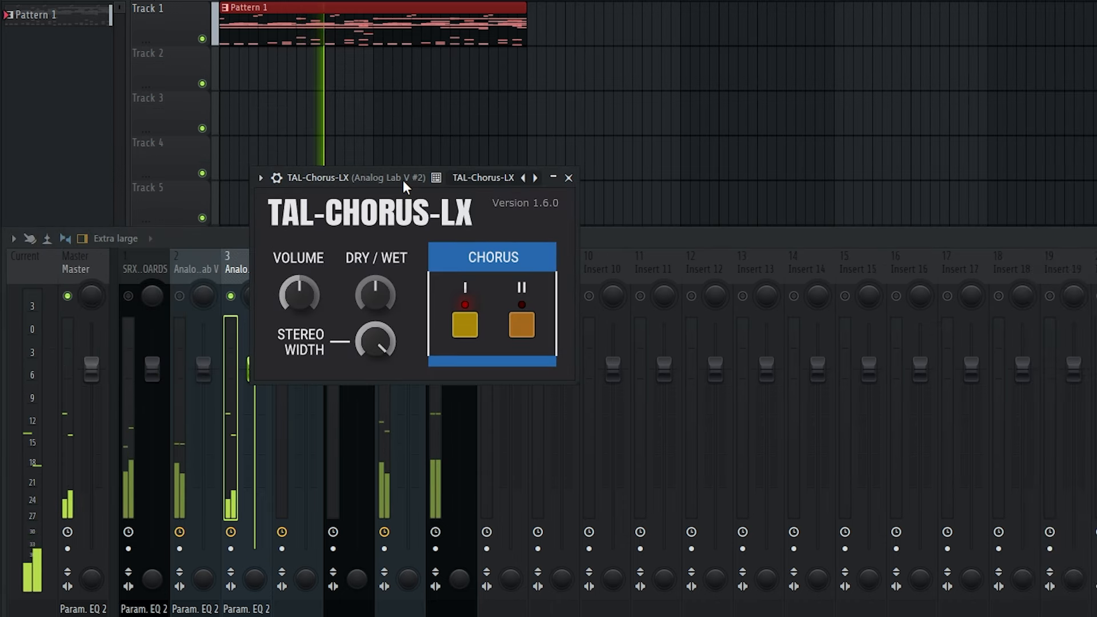
Add Fruity Delay 3 to the Analog Lab V #2 insert with the Ping pong preset and a reduced wet level
click(1094, 291)
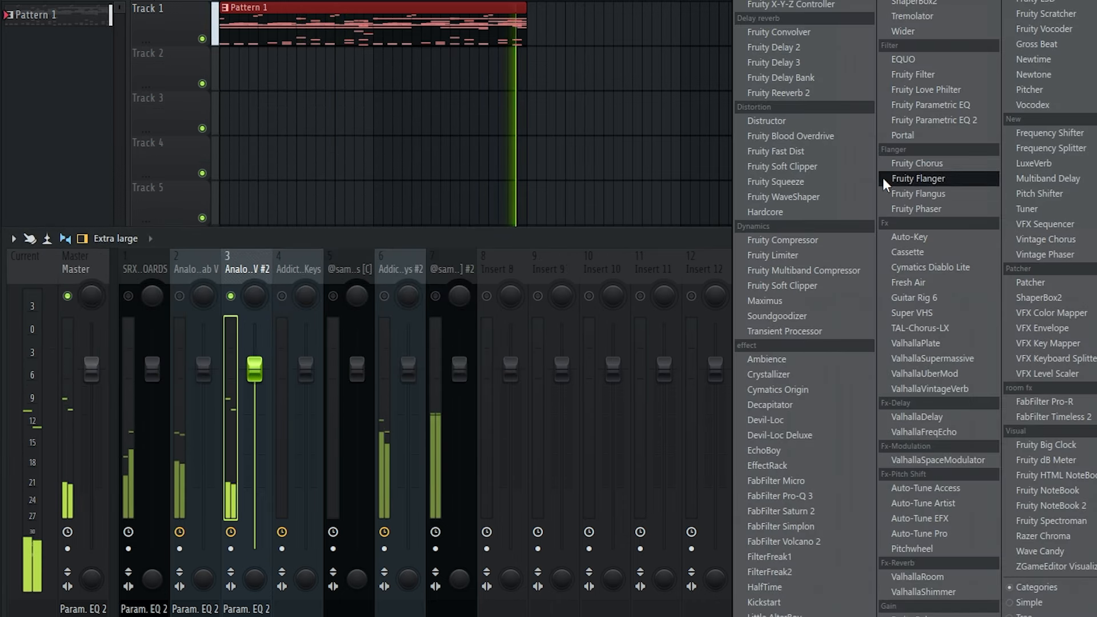
click(794, 67)
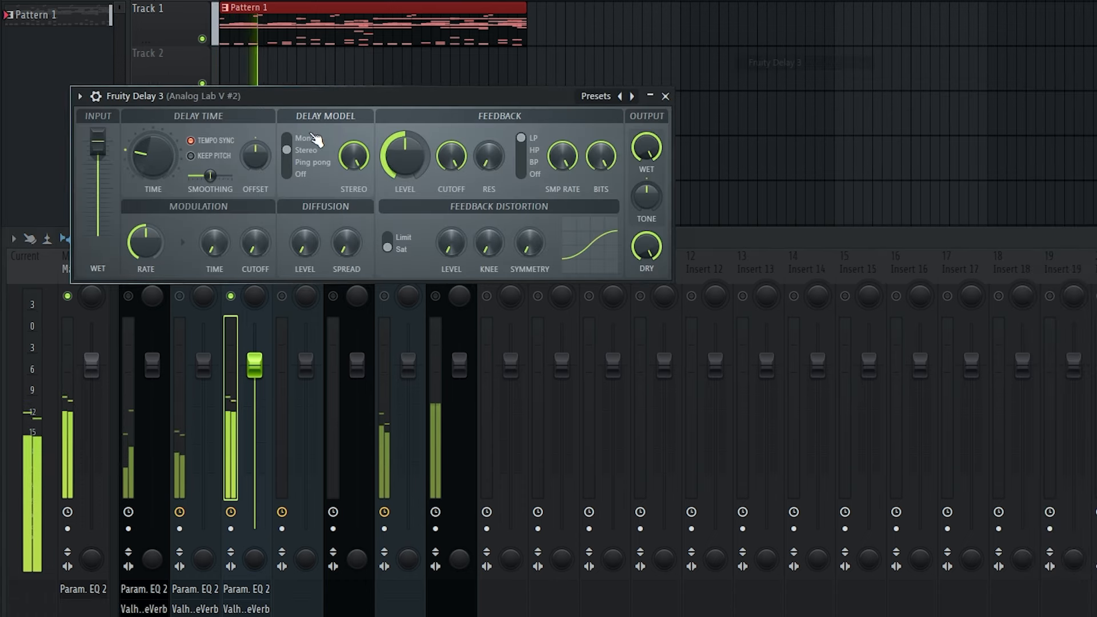
drag(423, 93, 428, 147)
click(631, 147)
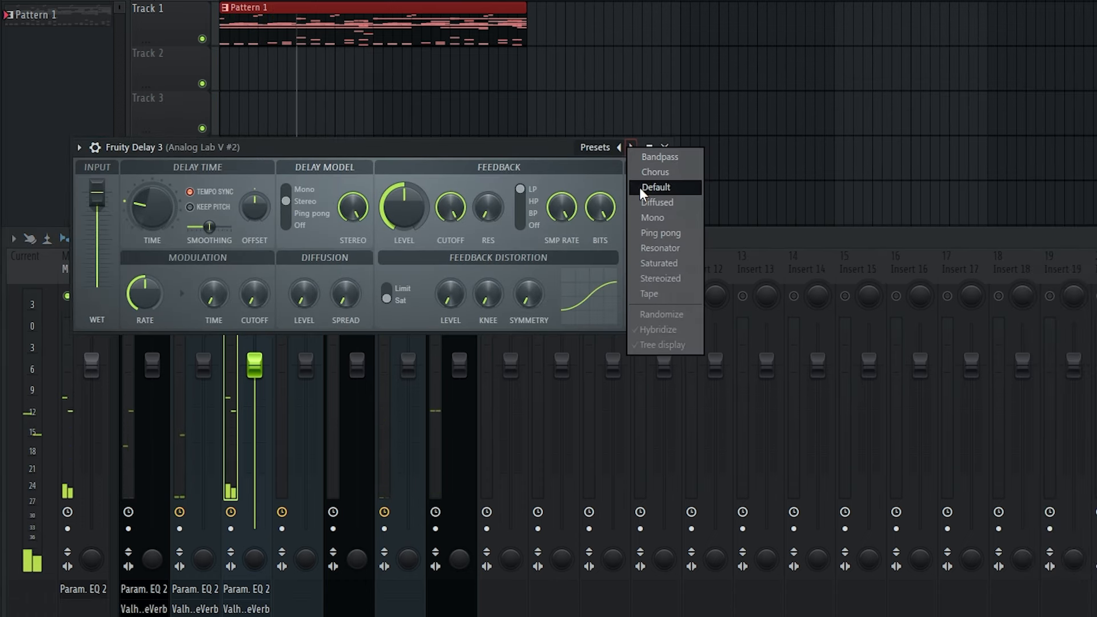
click(659, 233)
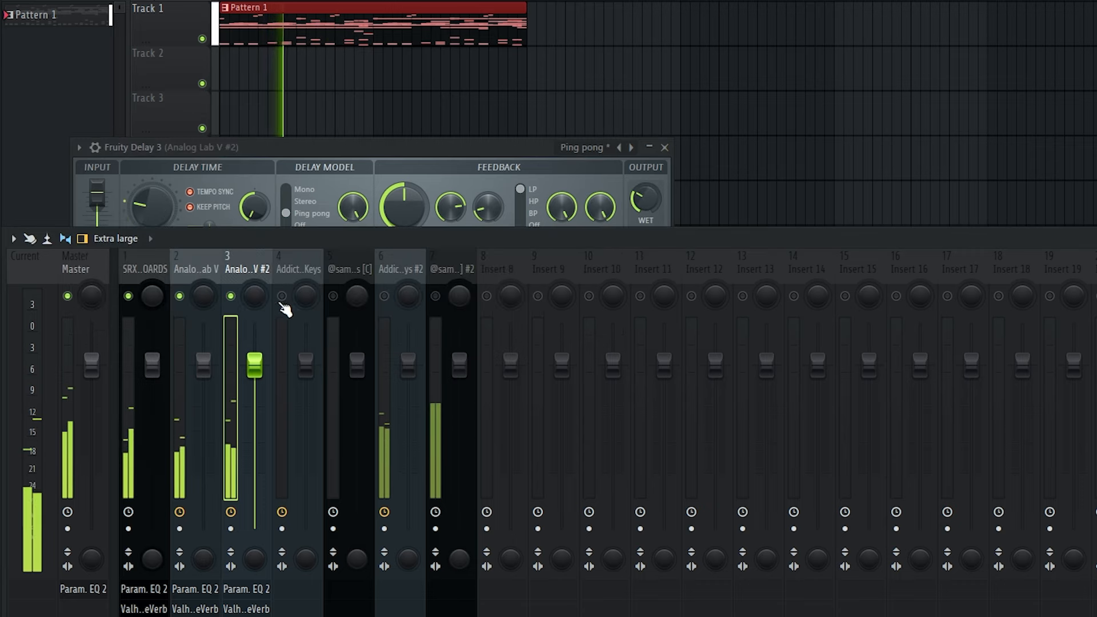
Unmute the remaining instrument inserts in the mixer and bring the Channel rack to the front
click(384, 296)
click(437, 296)
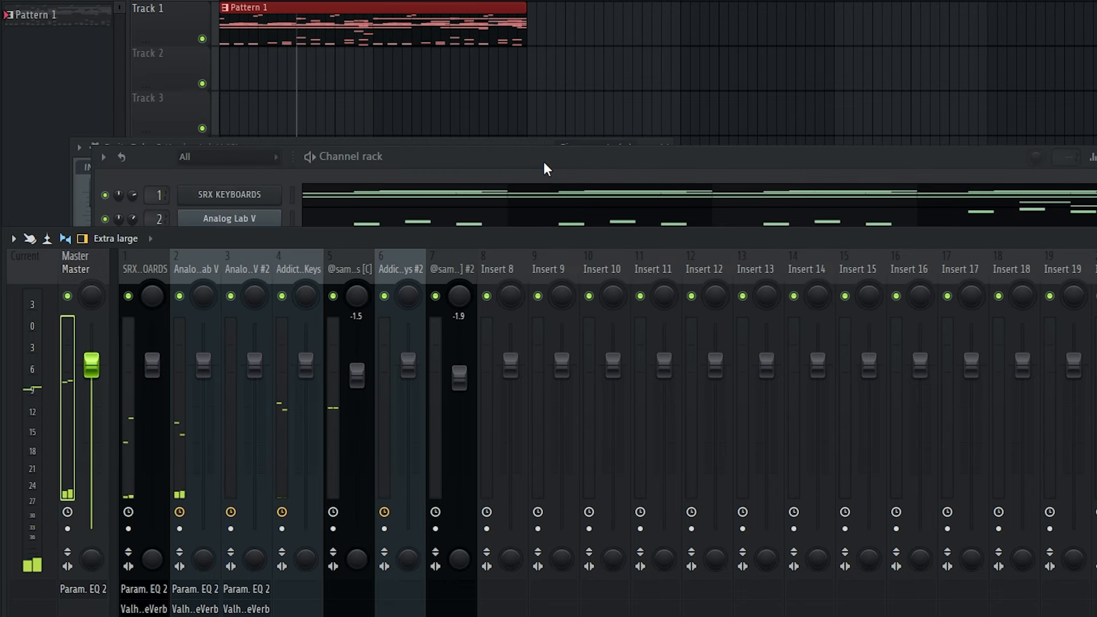
click(544, 163)
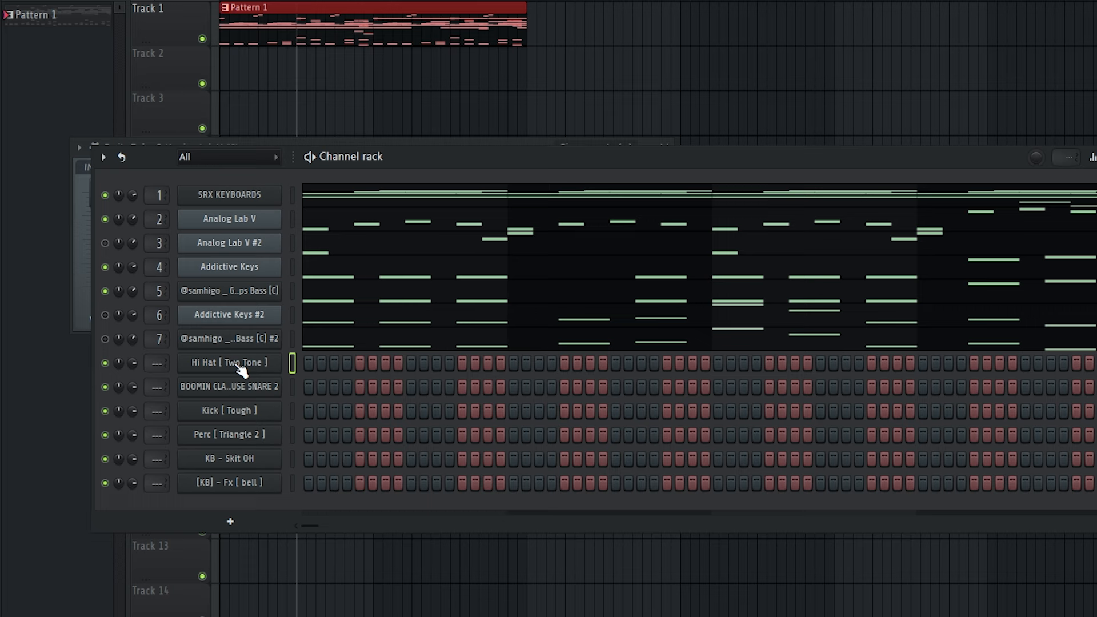
Fill the Hi Hat [ Two Tone ] channel with a hit on every 2 steps and pan it slightly left
click(241, 366)
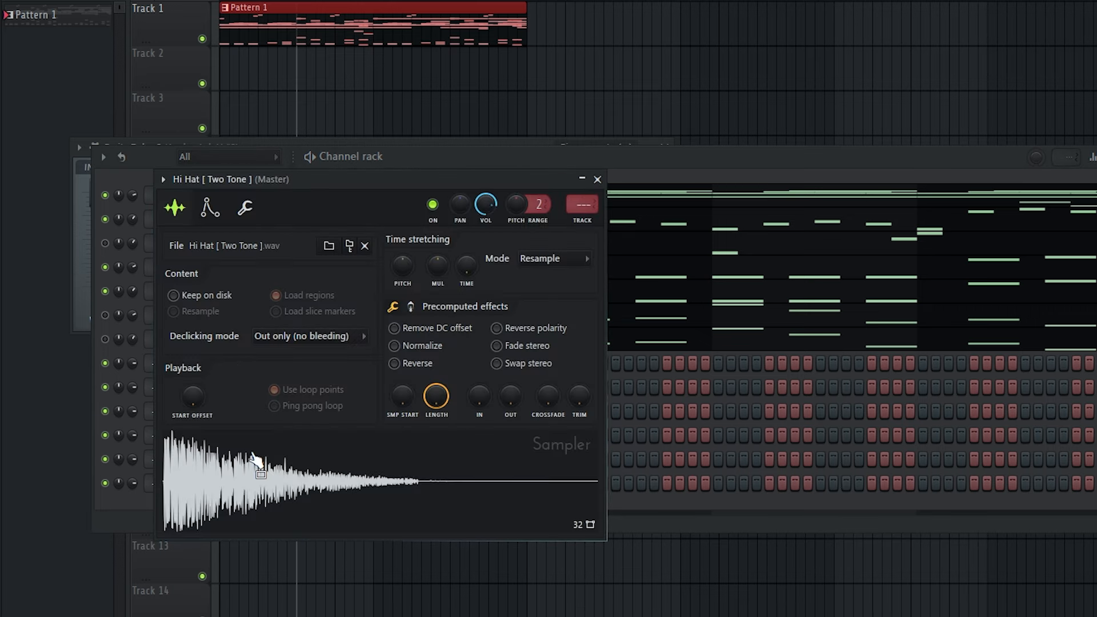
key(Escape)
right_click(268, 365)
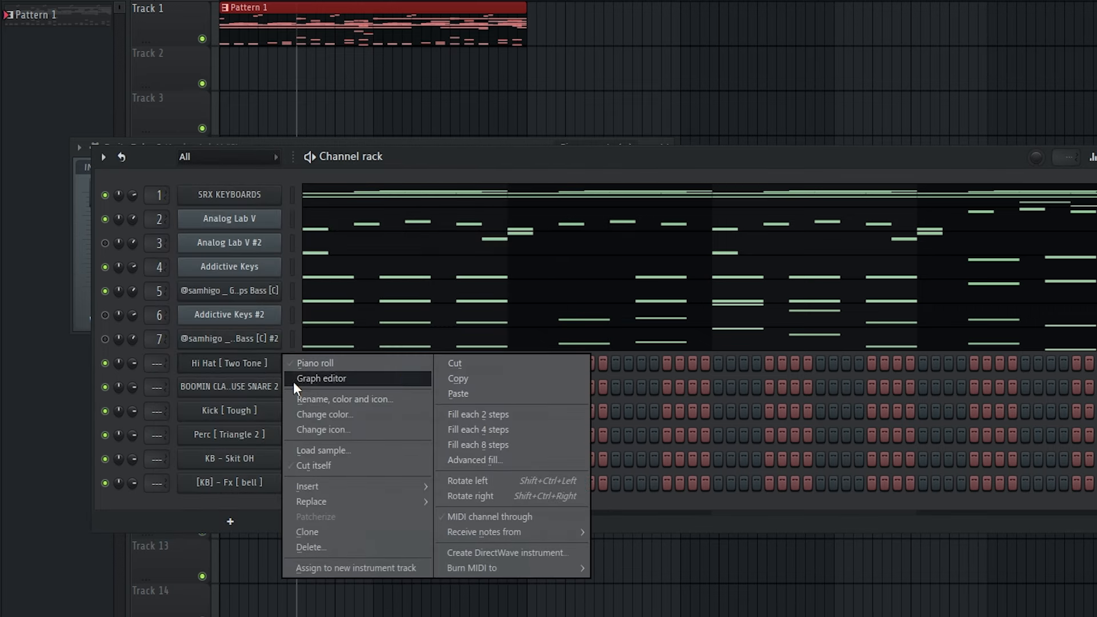
click(489, 411)
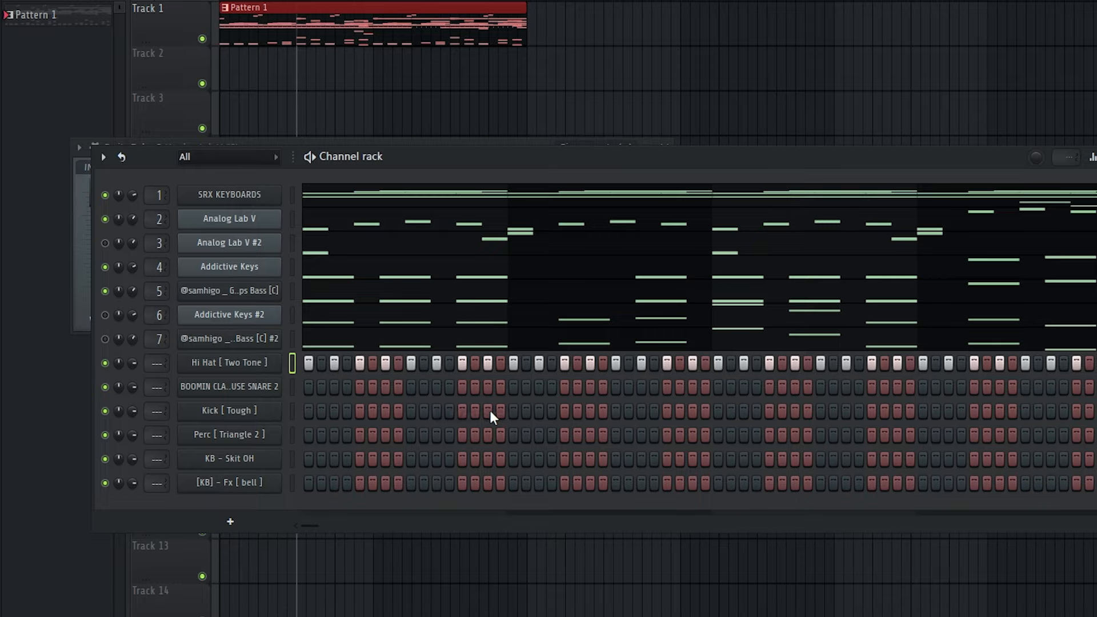
key(space)
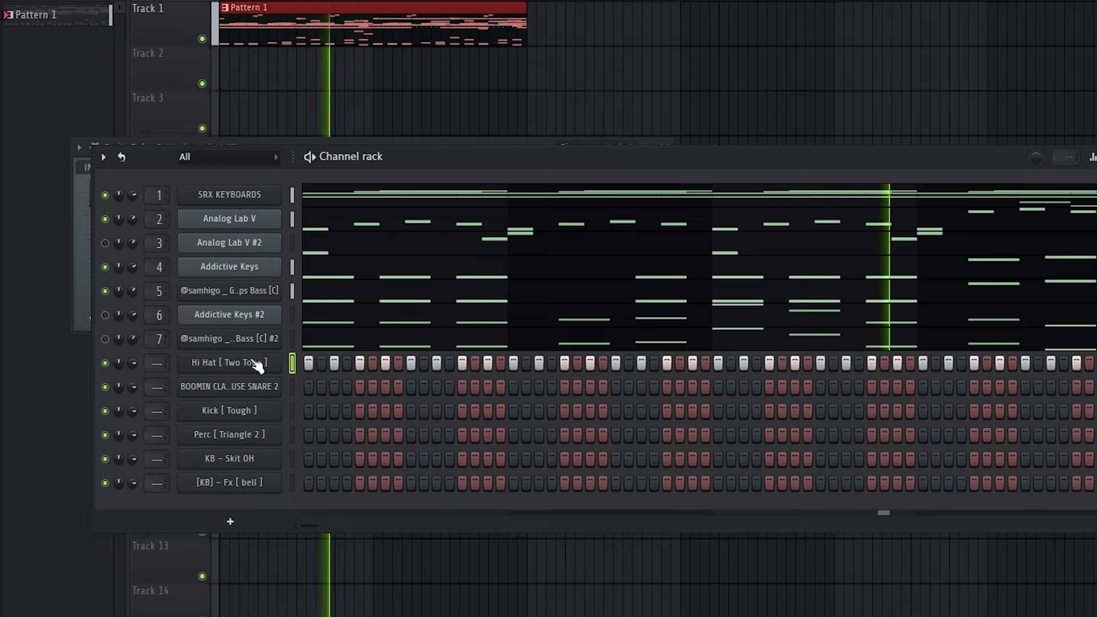
key(space)
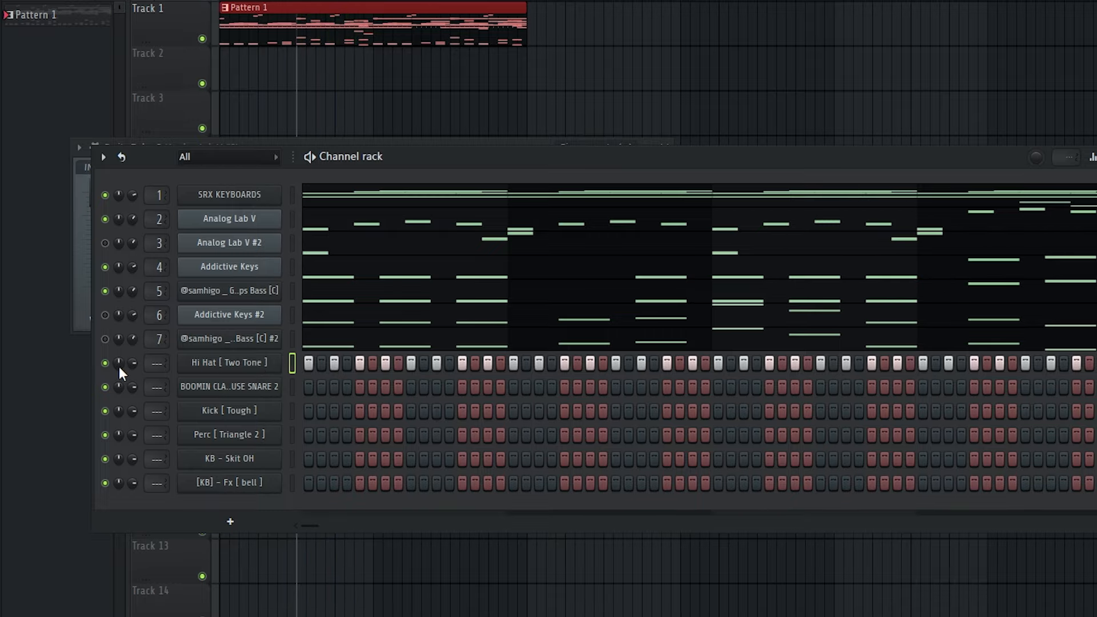
drag(118, 365, 119, 384)
Program the BOOMIN CLASSIC TRAP HOUSE SNARE 2 hits on C5 over the first four bars and duplicate them into the next four
click(232, 393)
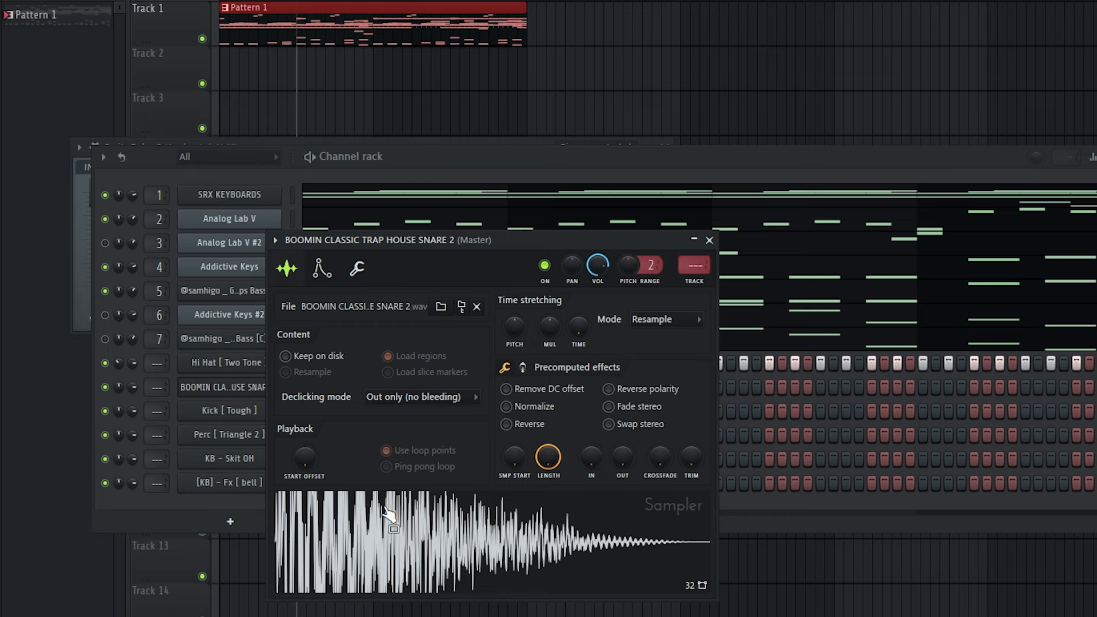
key(Escape)
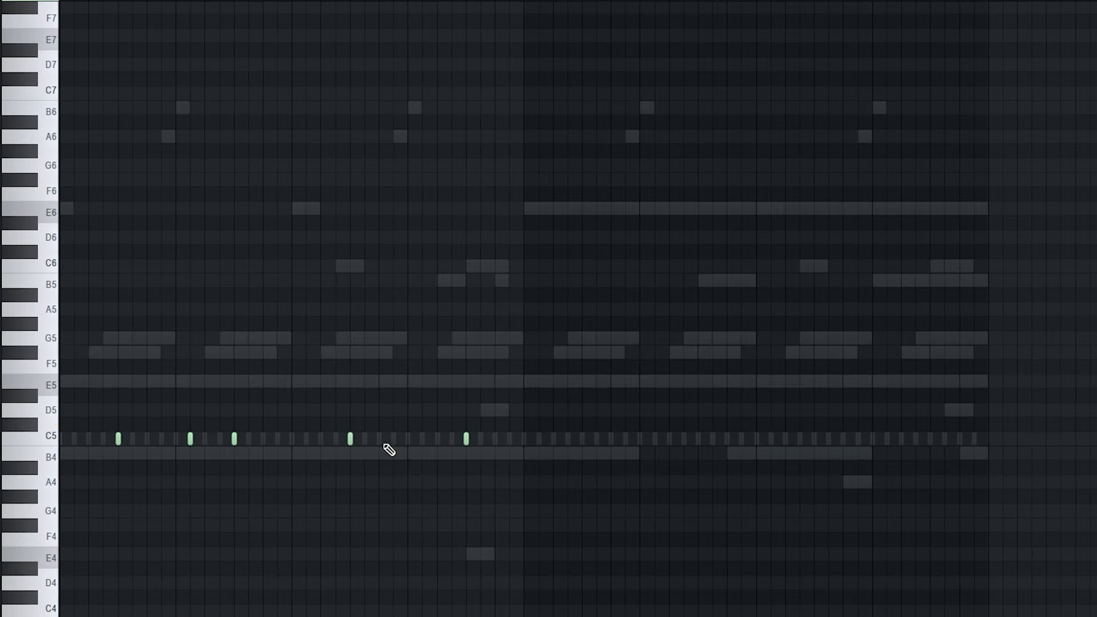
click(425, 440)
key(space)
ctrl+scroll(422, 487, down, 2)
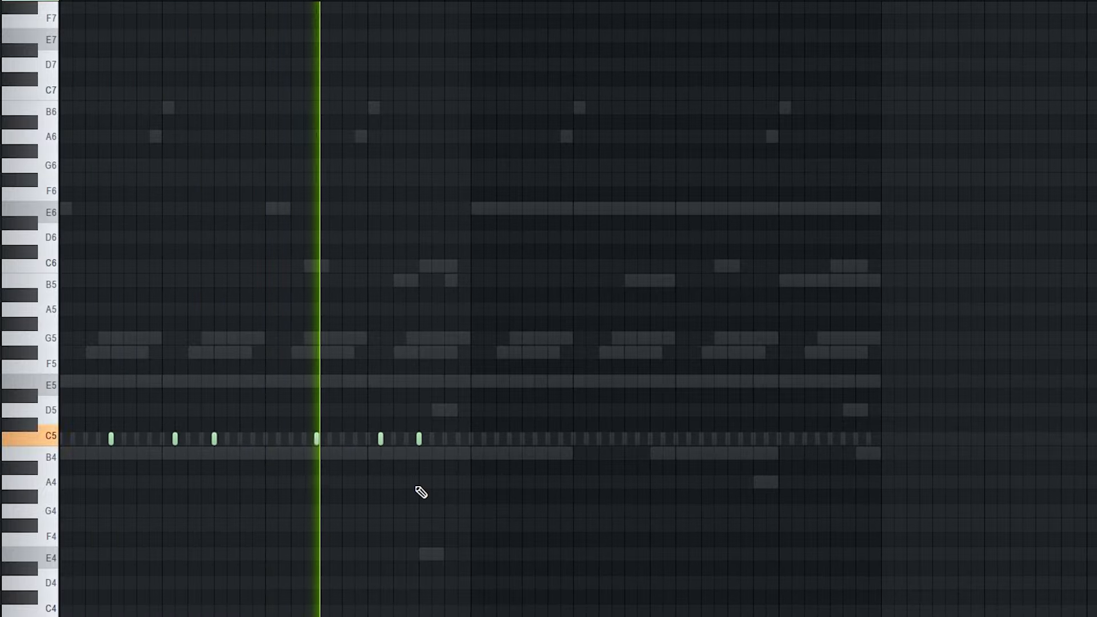
click(457, 440)
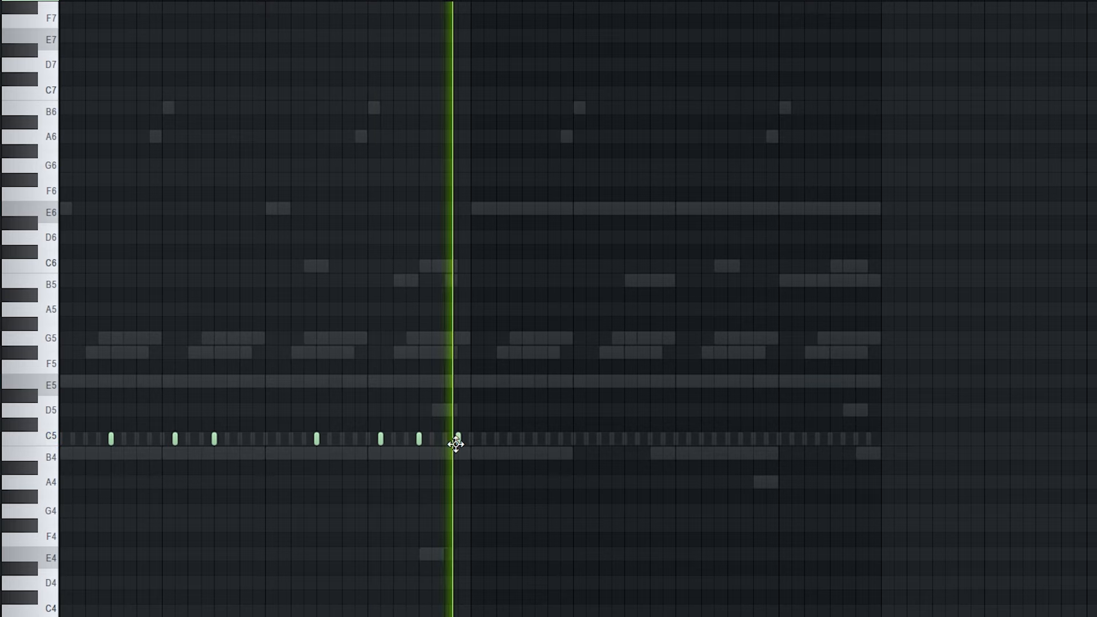
key(space)
key(ctrl+a)
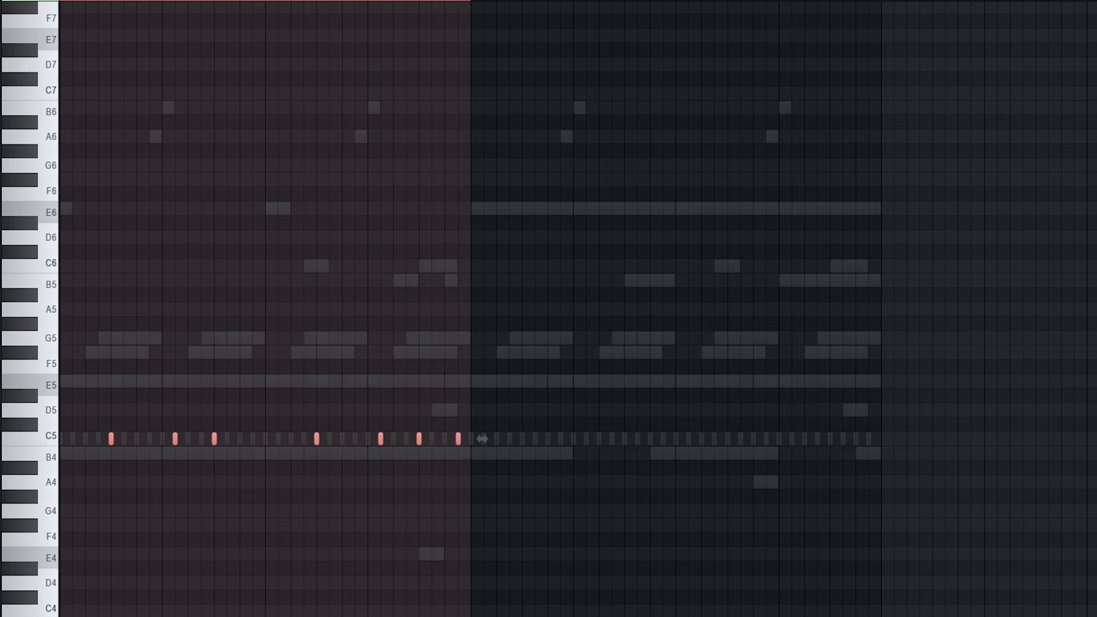
key(ctrl+b)
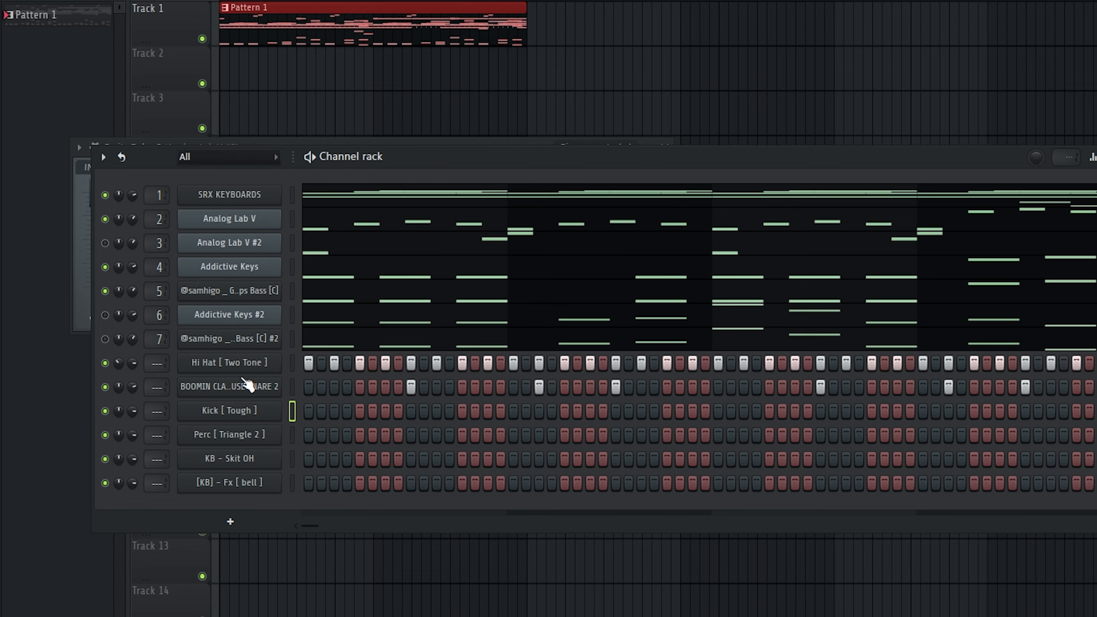
Program a two-bar Kick [ Tough ] pattern on C5 and duplicate it into bars three and four
click(232, 419)
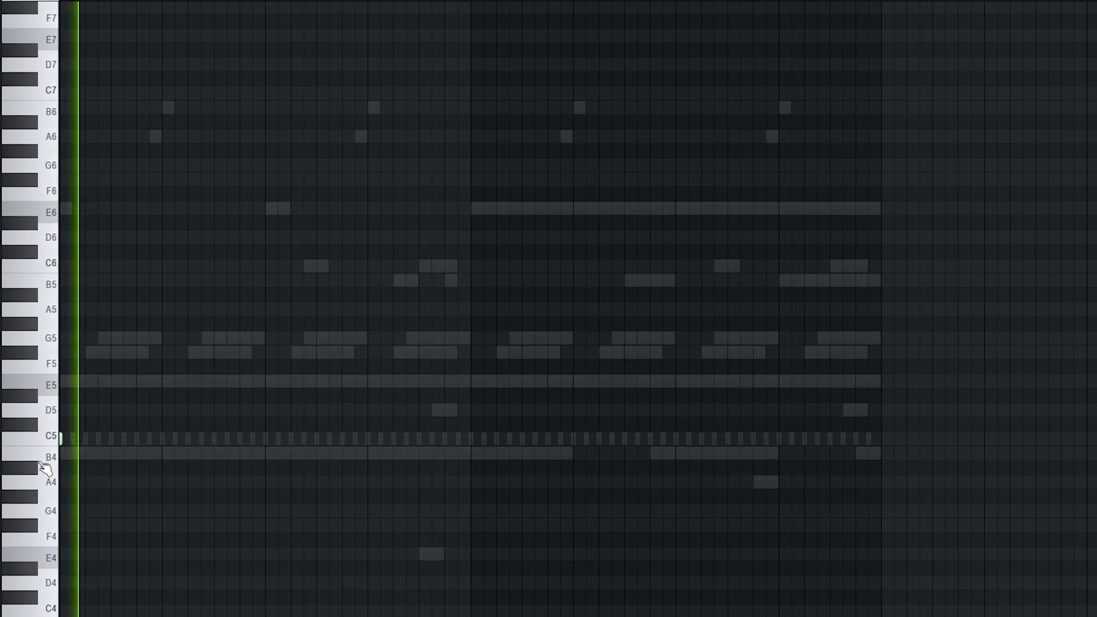
scroll(110, 458, up, 2)
click(121, 438)
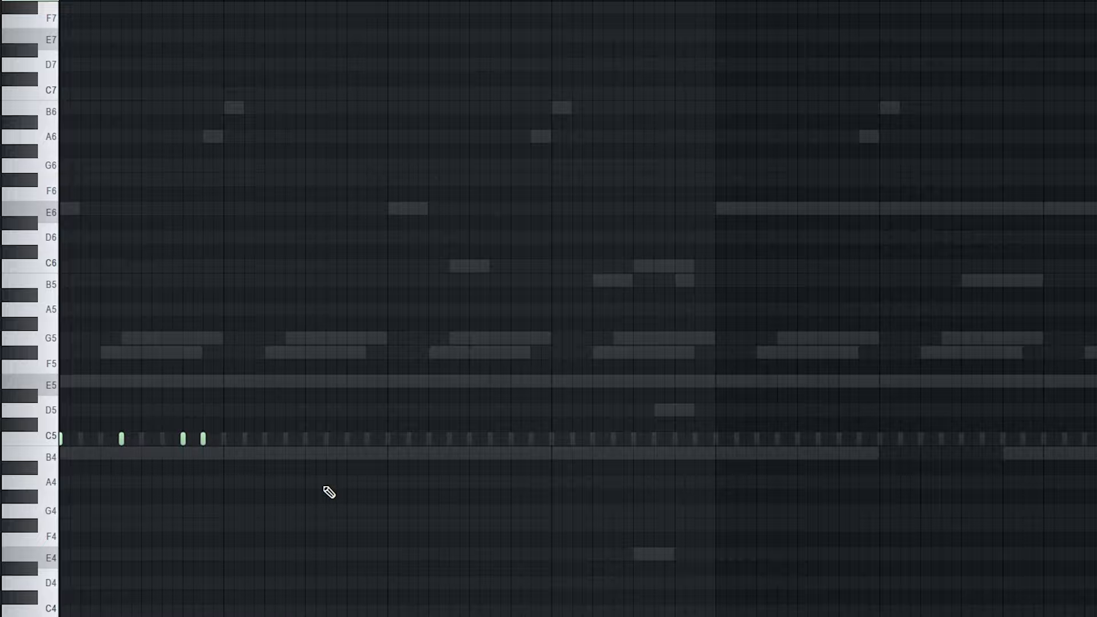
key(space)
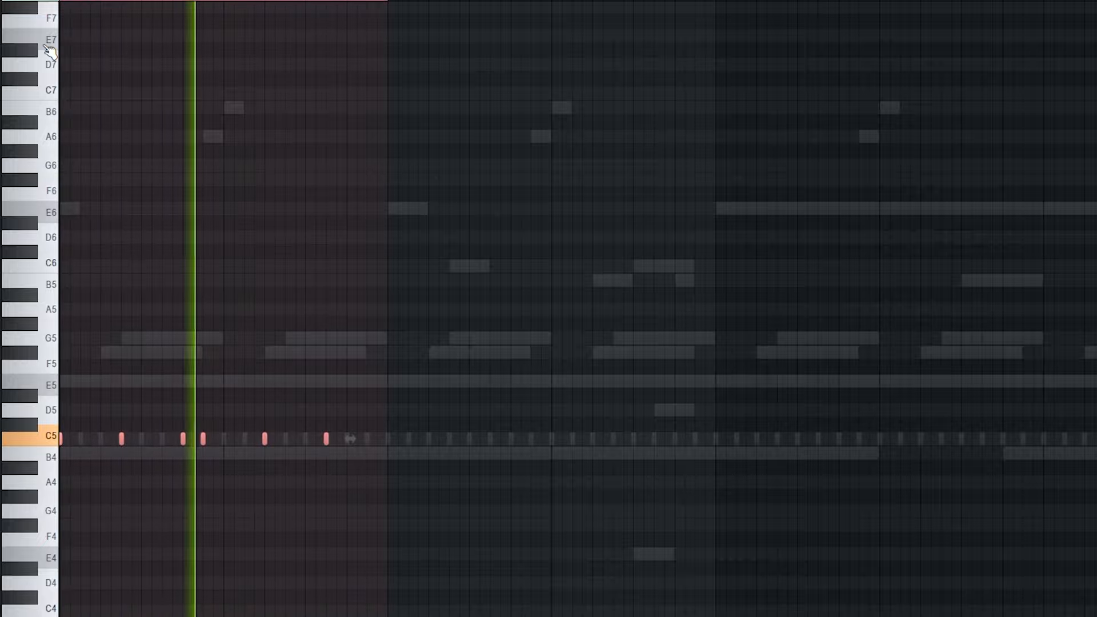
key(ctrl+b)
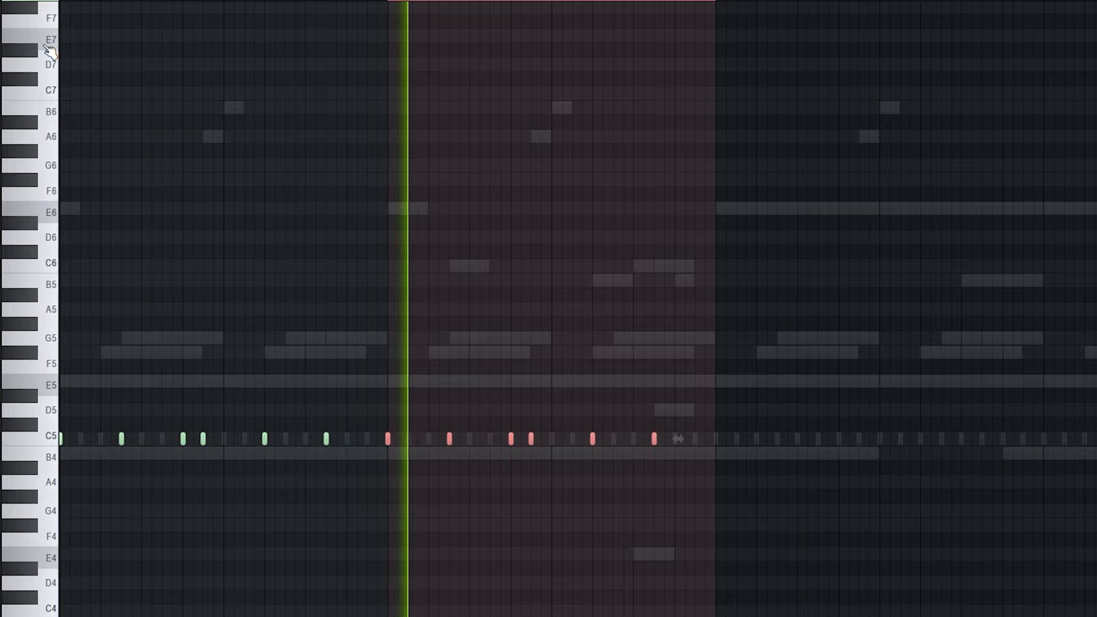
key(ctrl+d)
key(space)
Add an extra C5 kick hit near the end of bar four and select the whole four-bar kick pattern
scroll(619, 459, up, 3)
click(579, 439)
scroll(584, 469, down, 3)
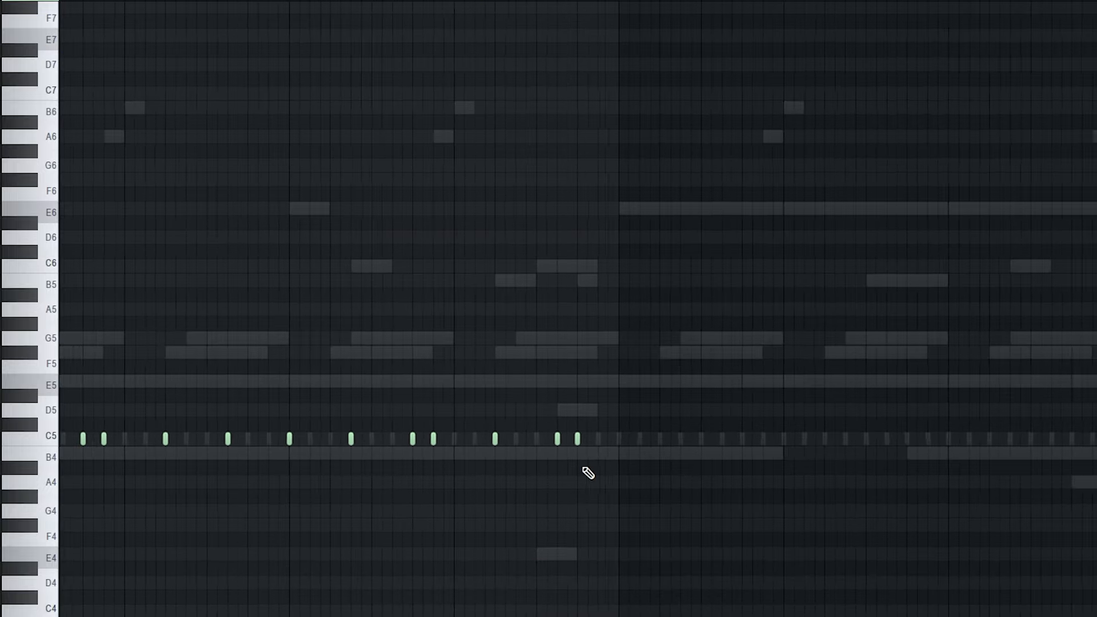
scroll(543, 486, down, 2)
key(space)
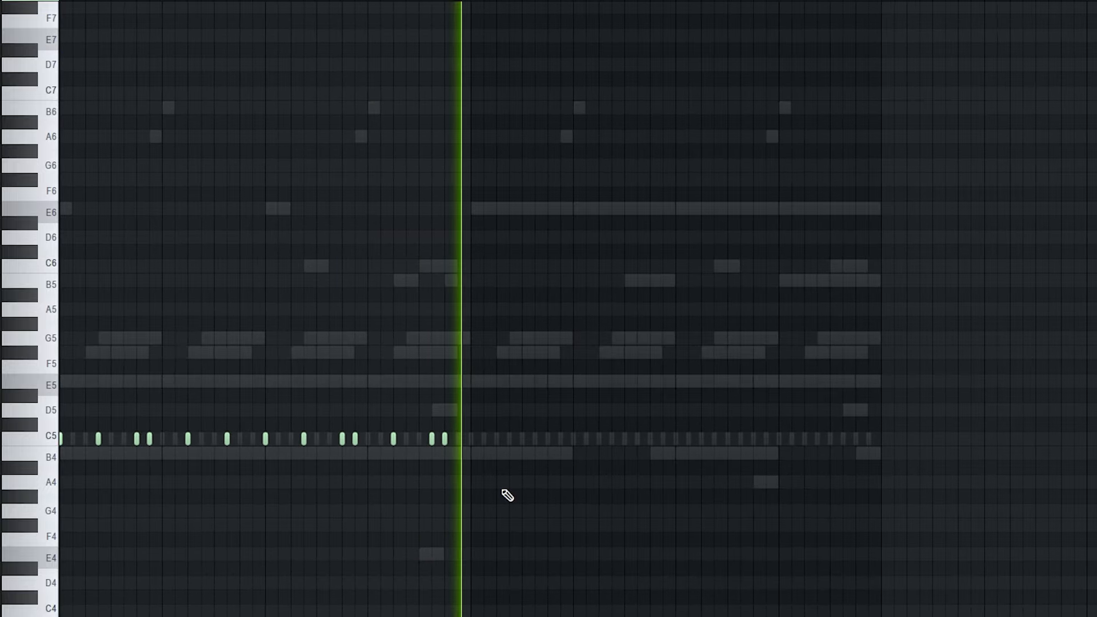
key(space)
drag(469, 1, 60, 1)
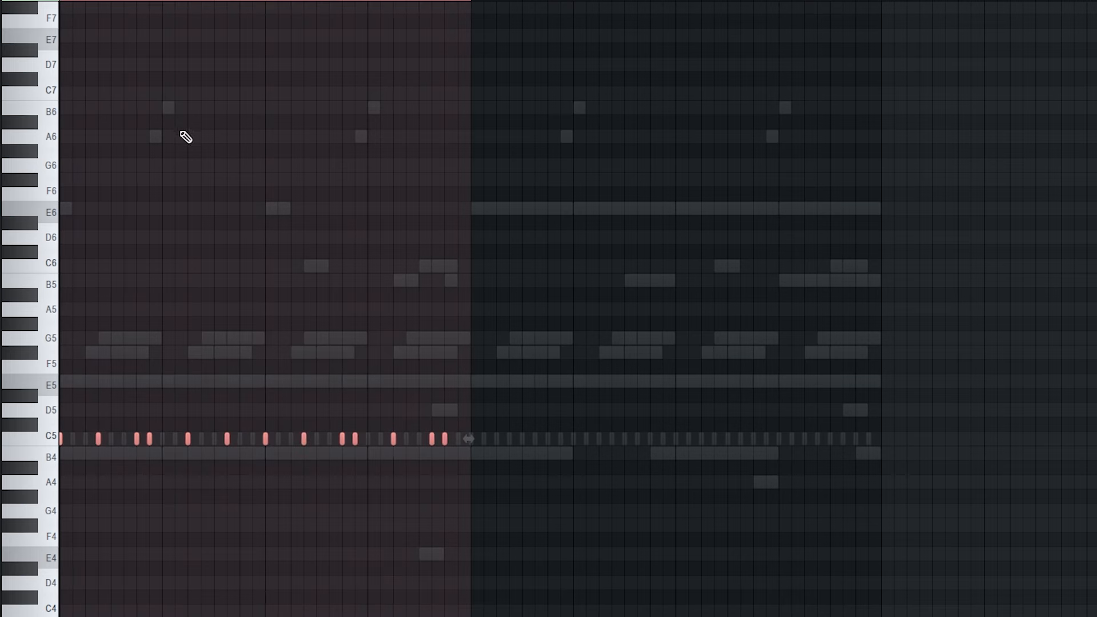
scroll(186, 137, down, 2)
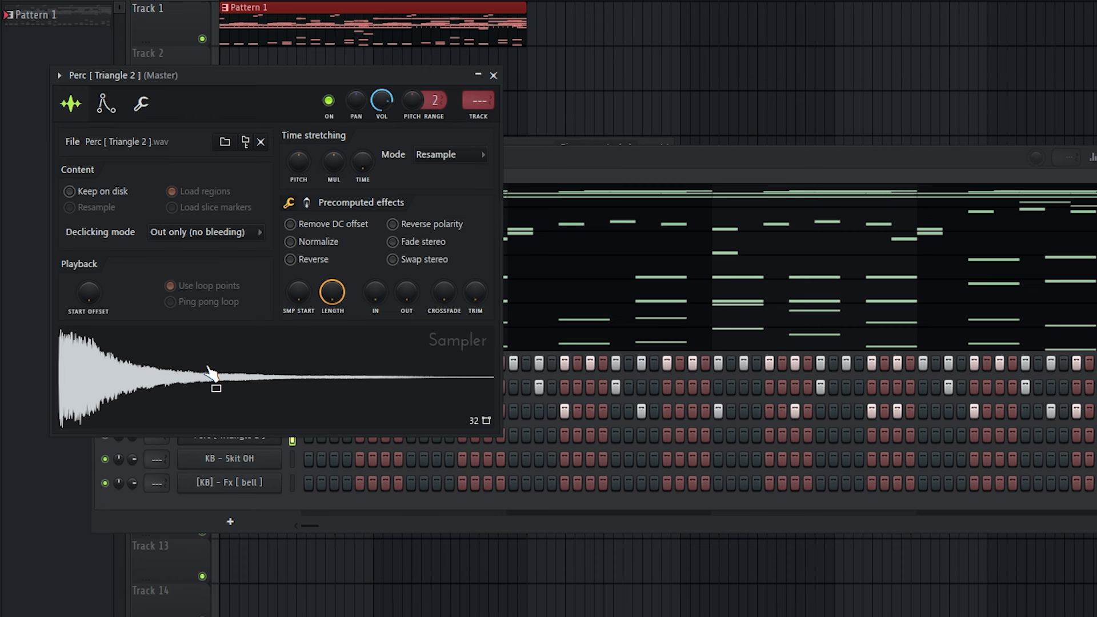
Place a Perc [ Triangle 2 ] hit on step 5 of the first bar and play it back in its piano roll
key(Escape)
click(359, 436)
right_click(233, 441)
click(312, 435)
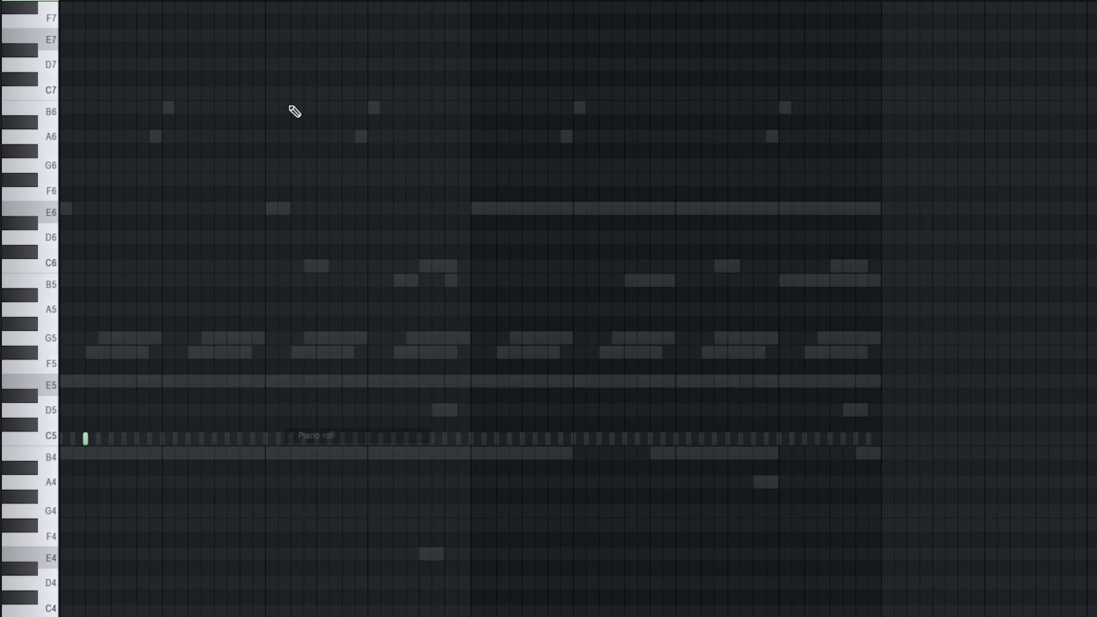
key(space)
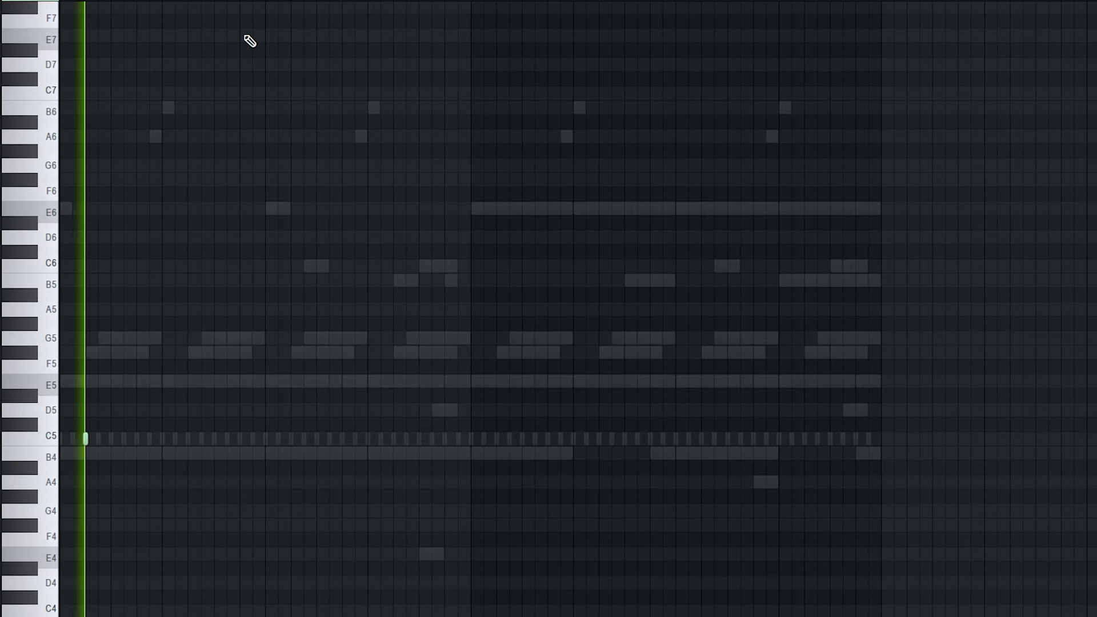